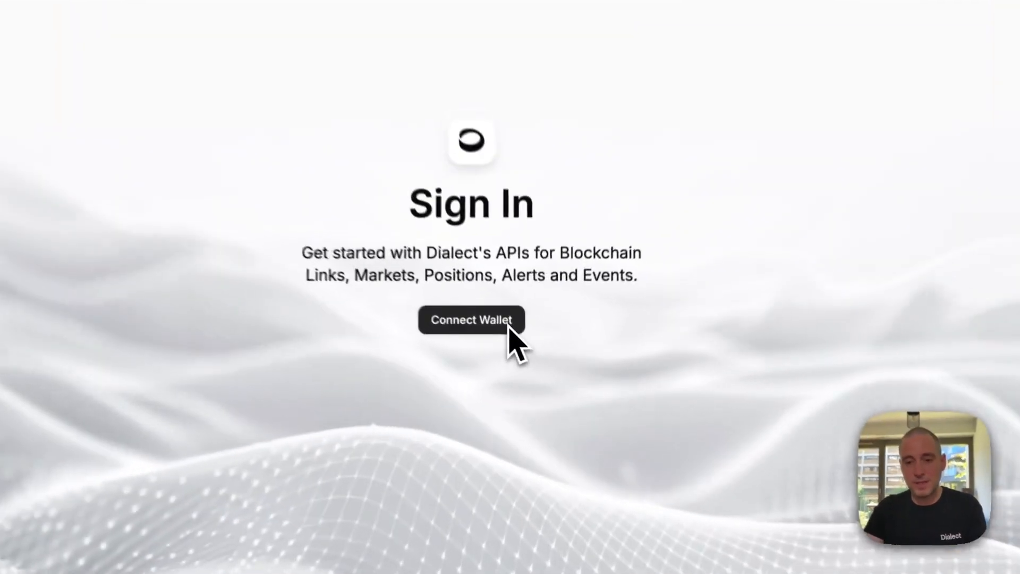
- Connect the Solflare wallet to the dashboard and approve the sign-in signature
click(528, 360)
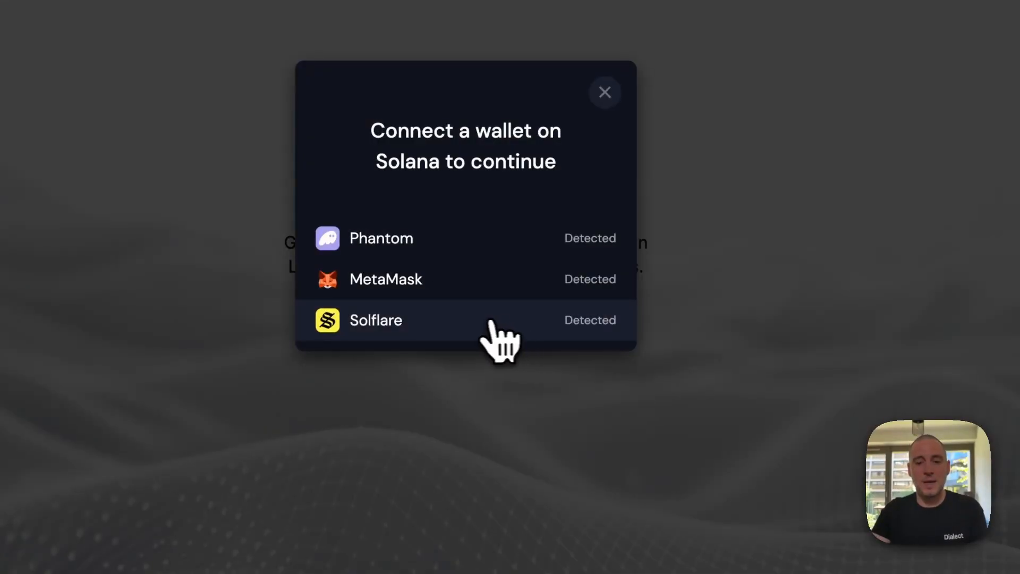
click(475, 322)
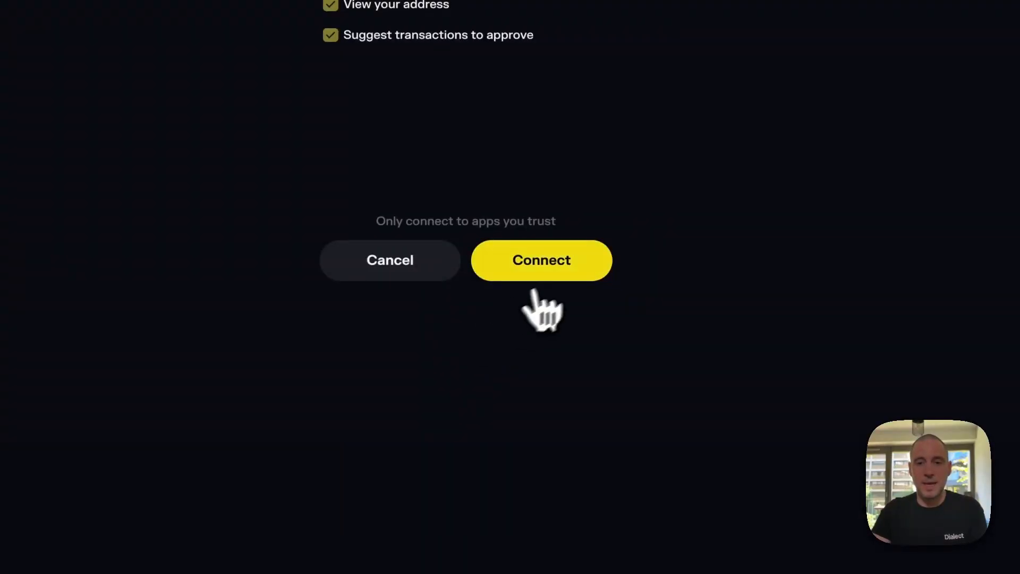
click(573, 272)
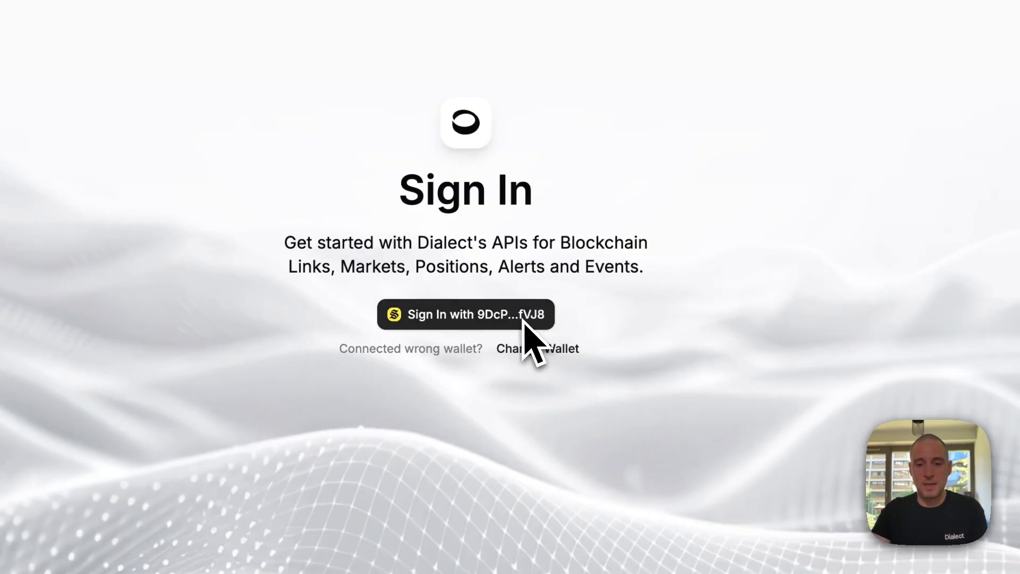
click(524, 319)
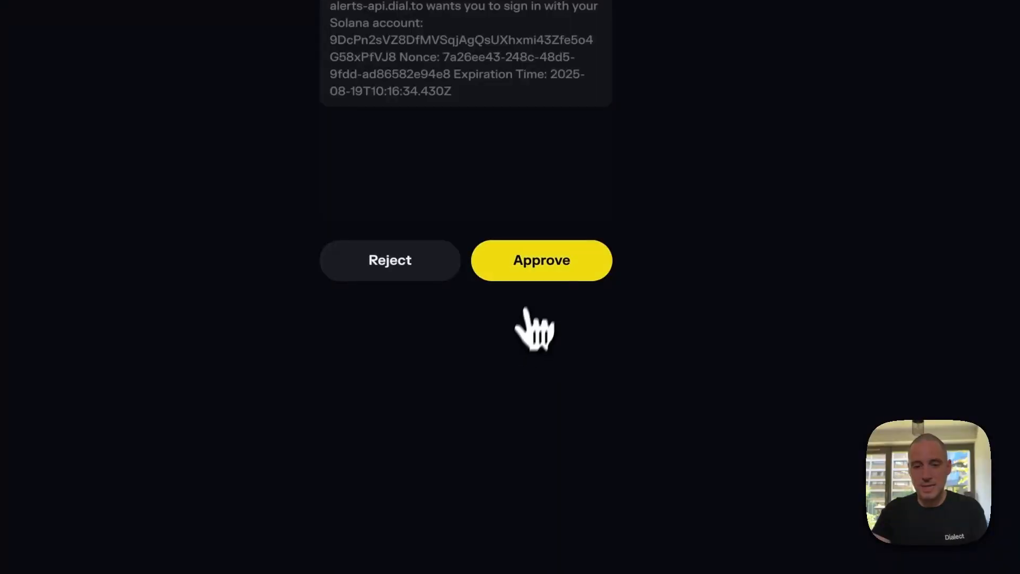
click(546, 265)
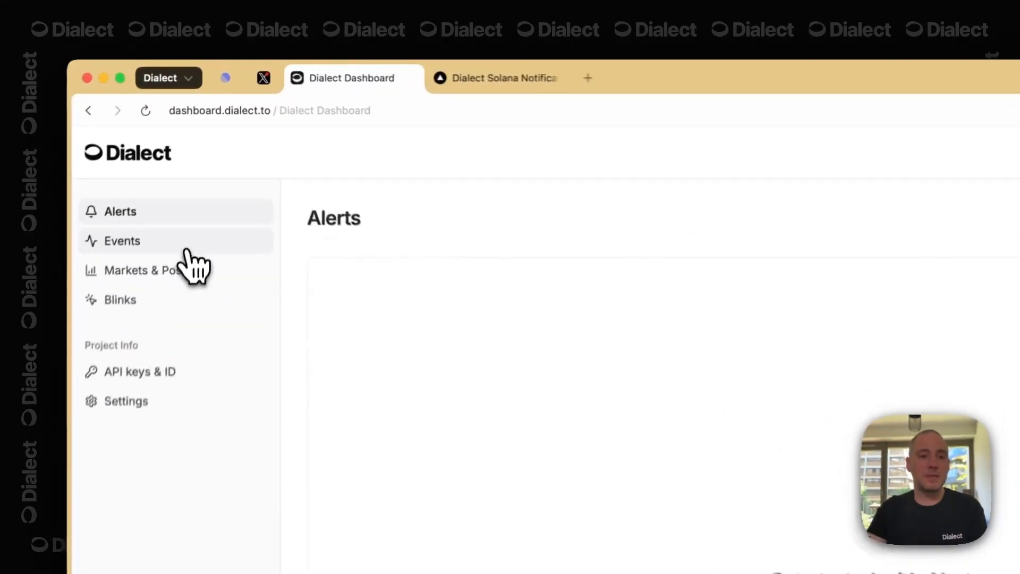
click(206, 158)
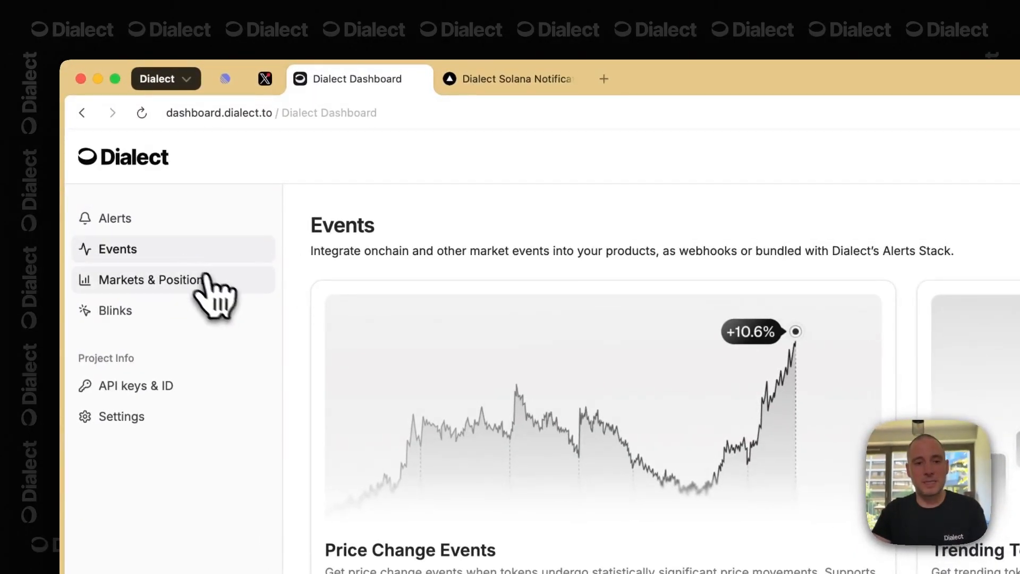
click(214, 280)
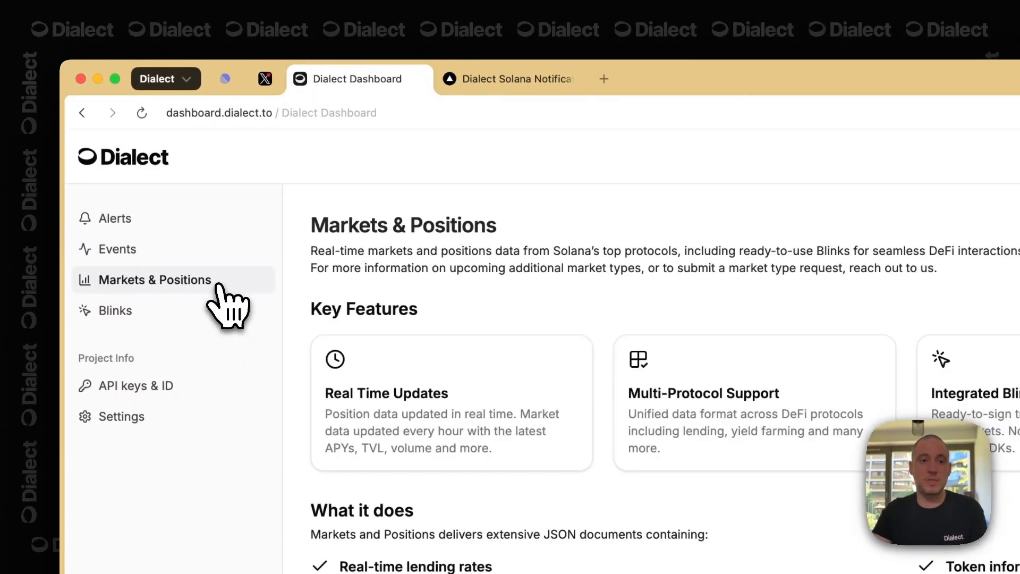
click(214, 318)
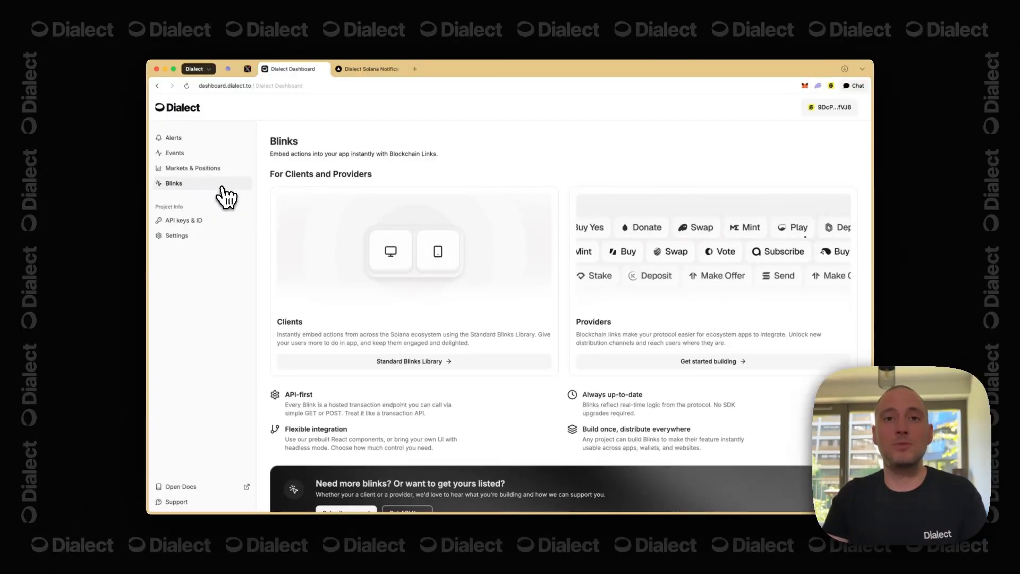
scroll(316, 247, down, 2)
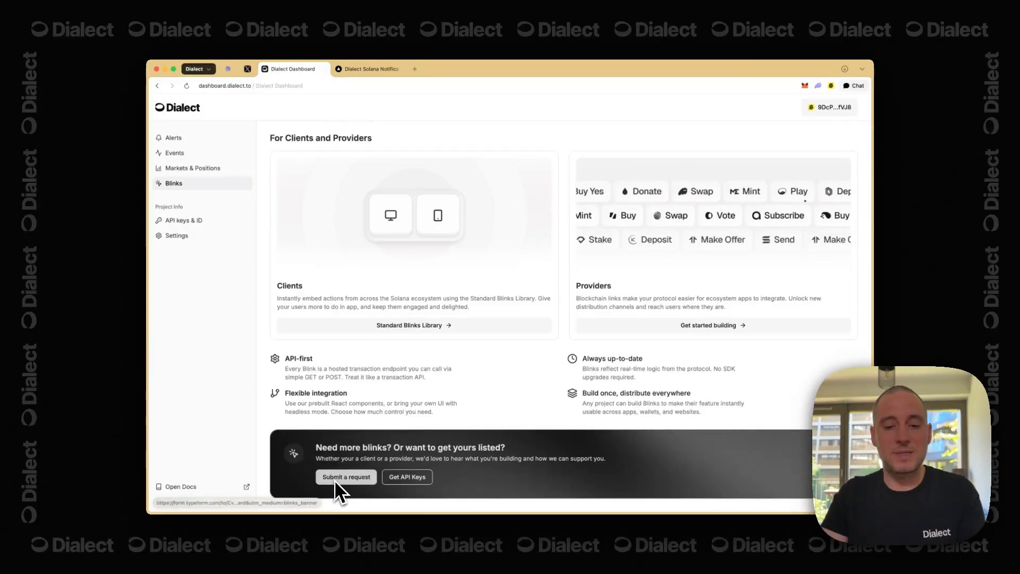
click(192, 168)
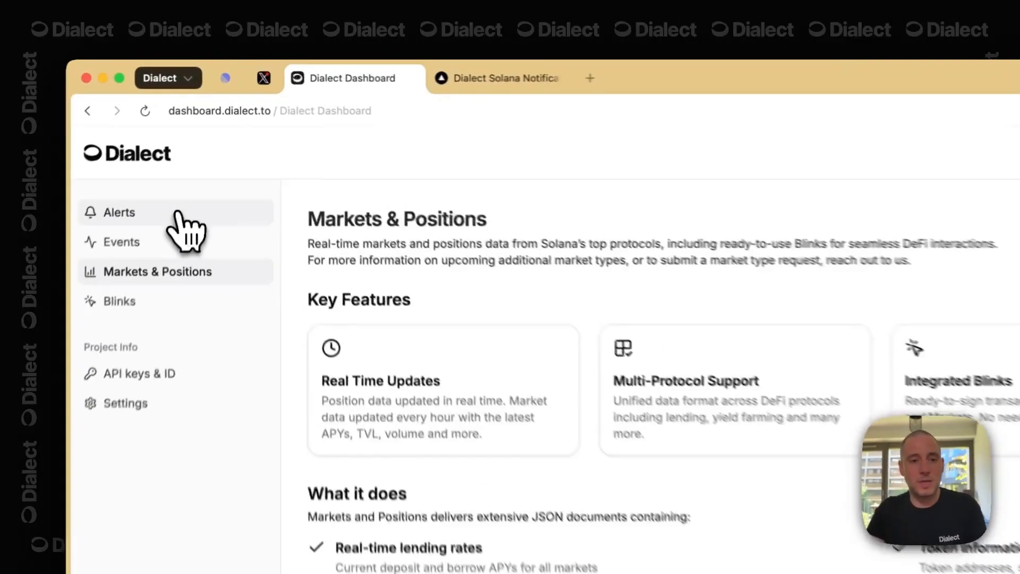
click(203, 138)
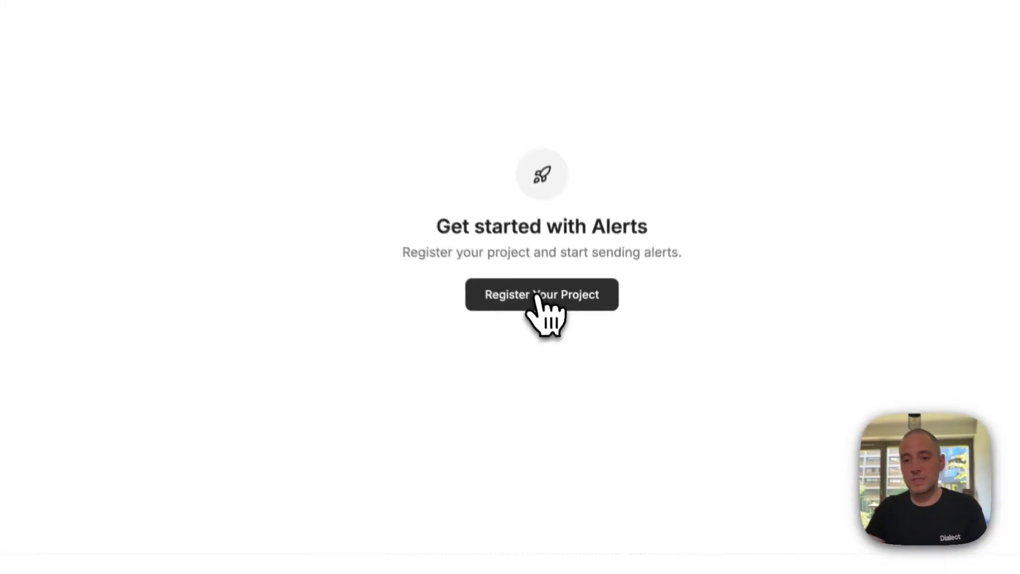
- Start registering a new project and upload logo.jpg from Downloads as its logo
click(537, 296)
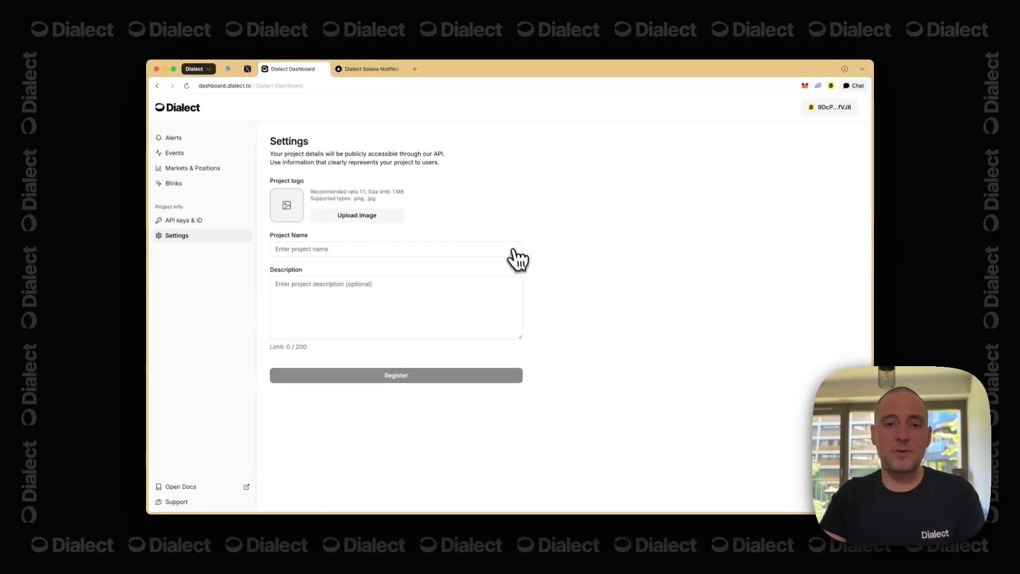
click(368, 217)
click(445, 228)
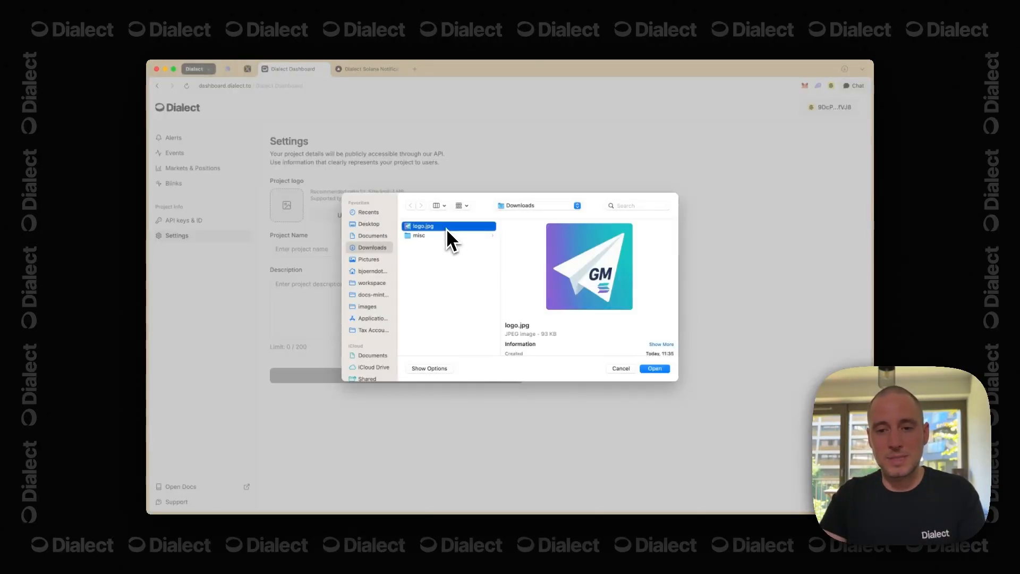
key(space)
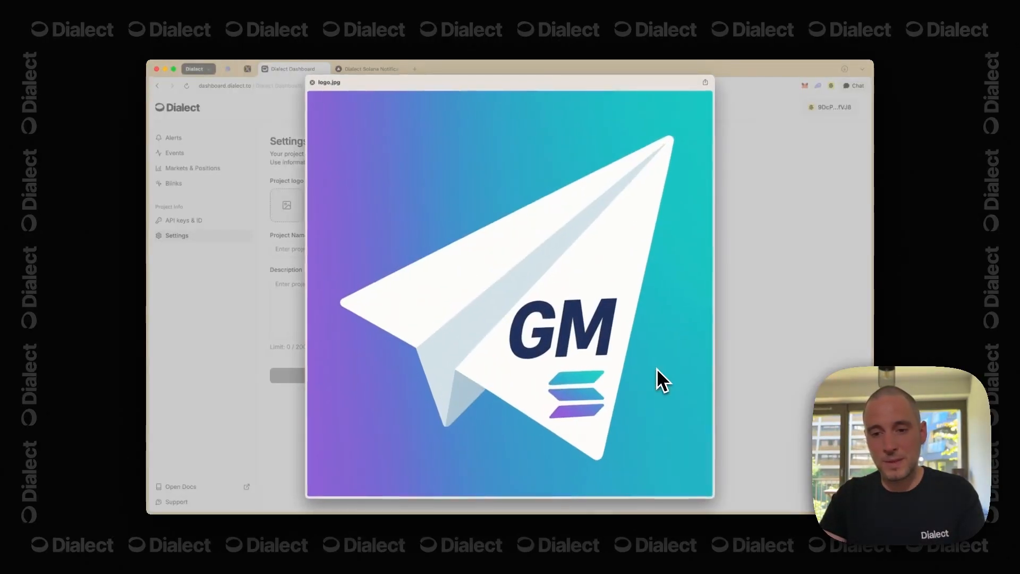
key(space)
click(658, 370)
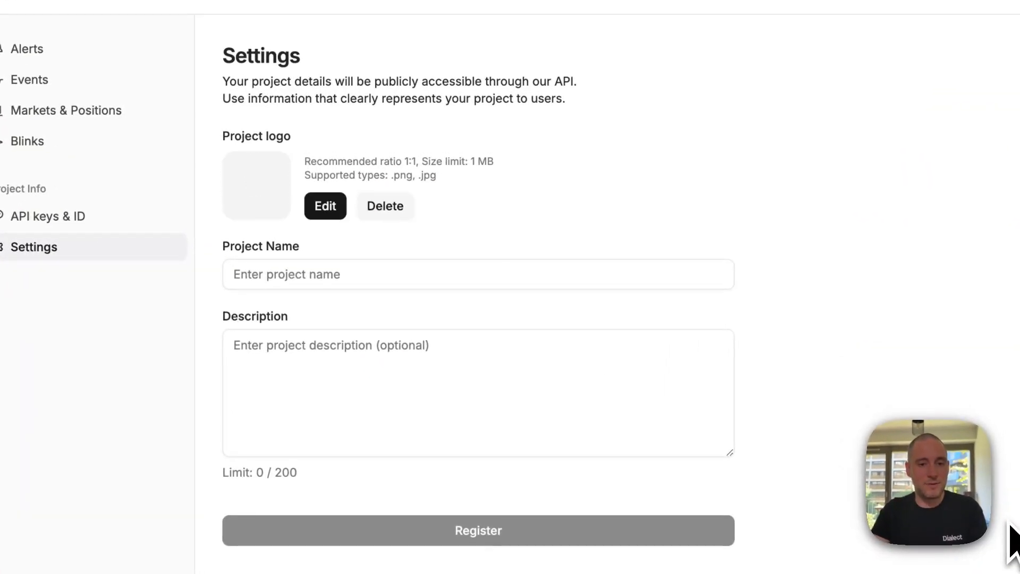
- Enter 'GM app' as the project name
click(691, 277)
text(G<)
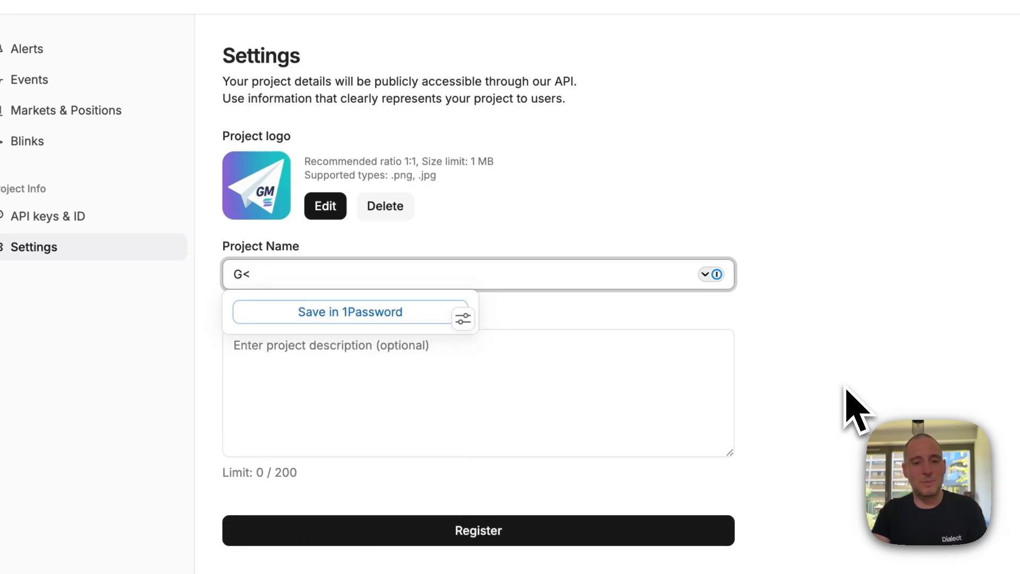
key(BackSpace)
text(M app)
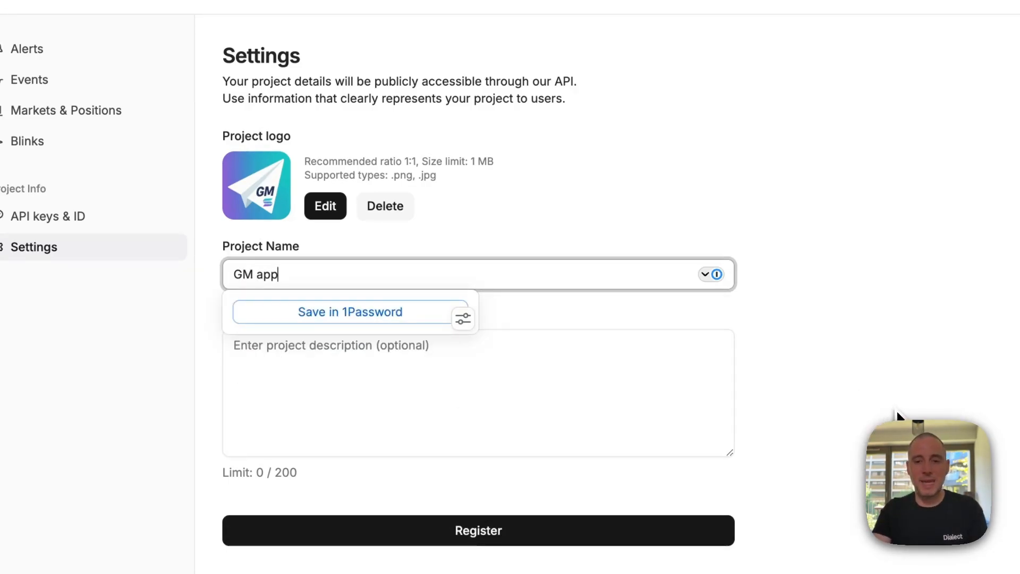
click(895, 417)
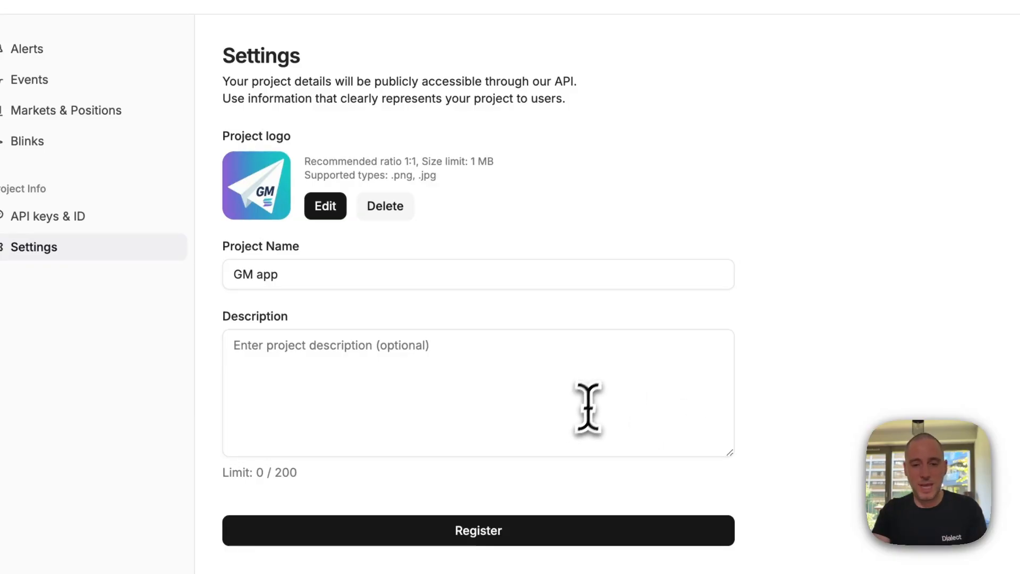
- Describe the project as sending nice little GM messages to our lovely folks out there
click(609, 361)
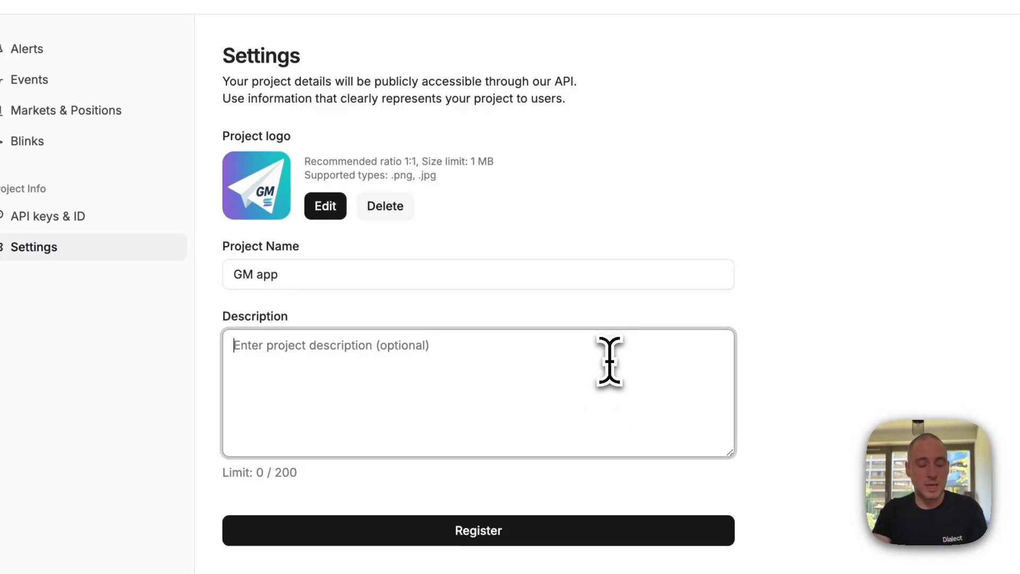
text(This app is suppost)
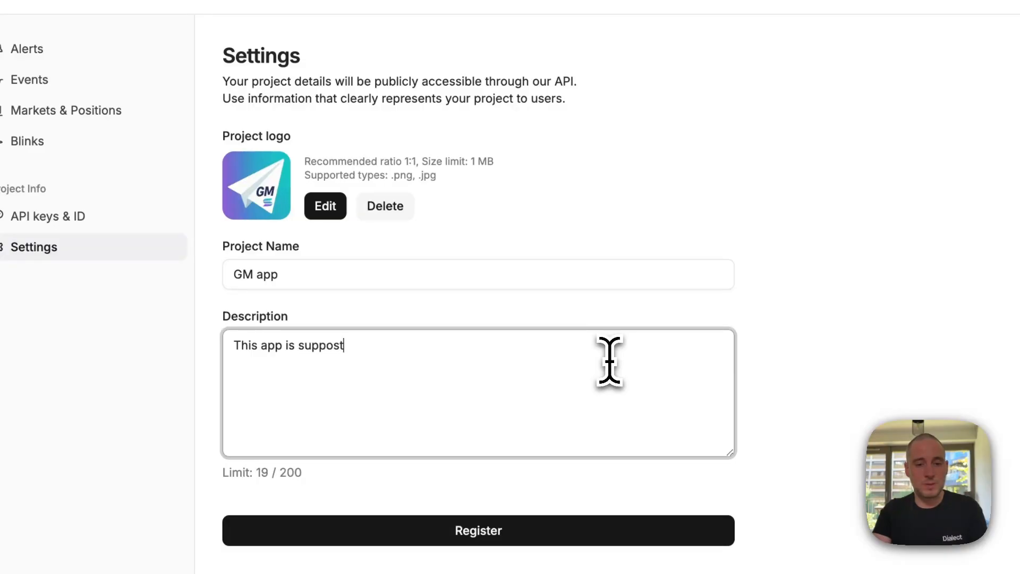
key(BackSpace)
text(ed to send )
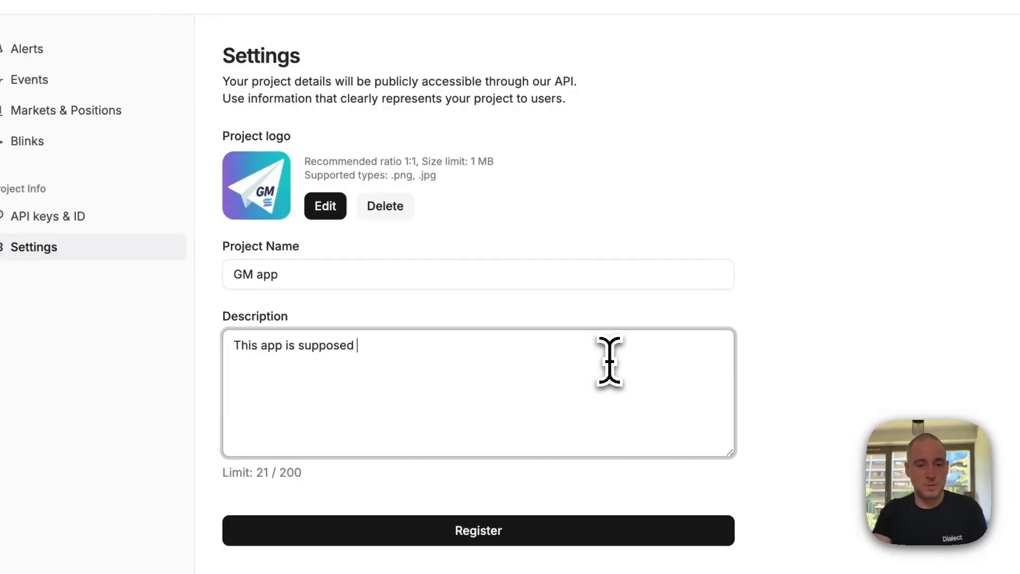
text(nic)
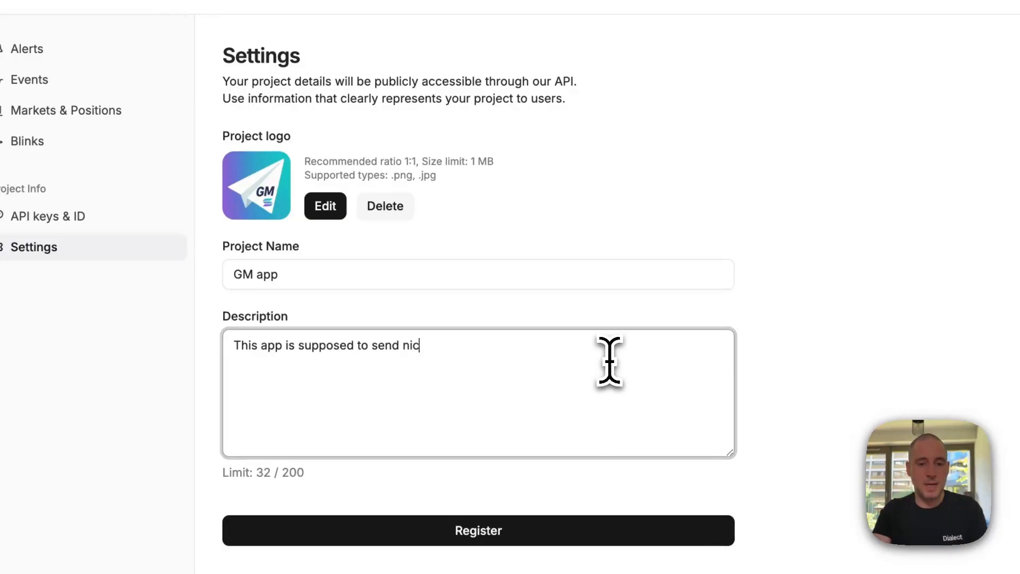
text(e little GM messe)
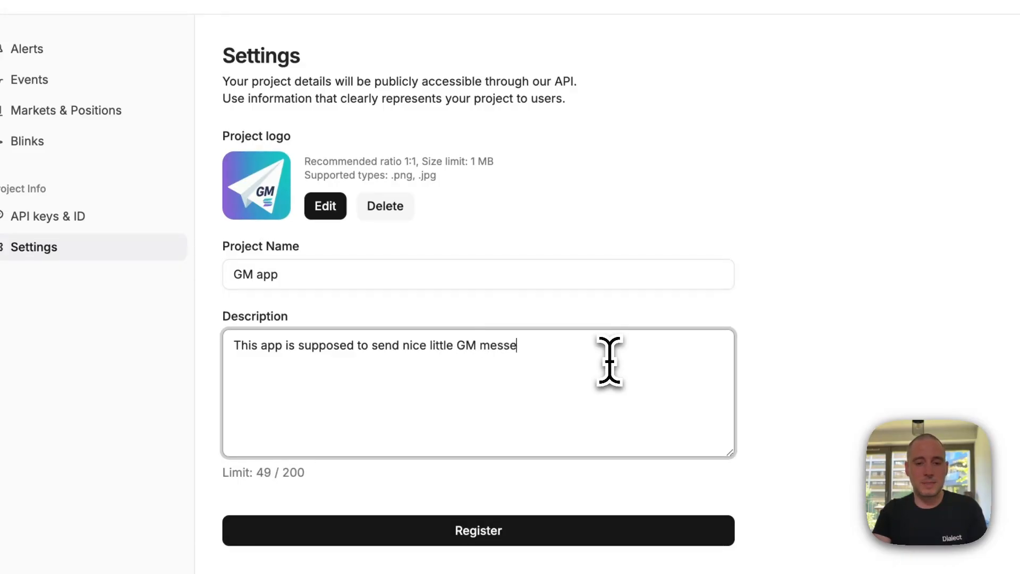
key(BackSpace)
text(ages to our )
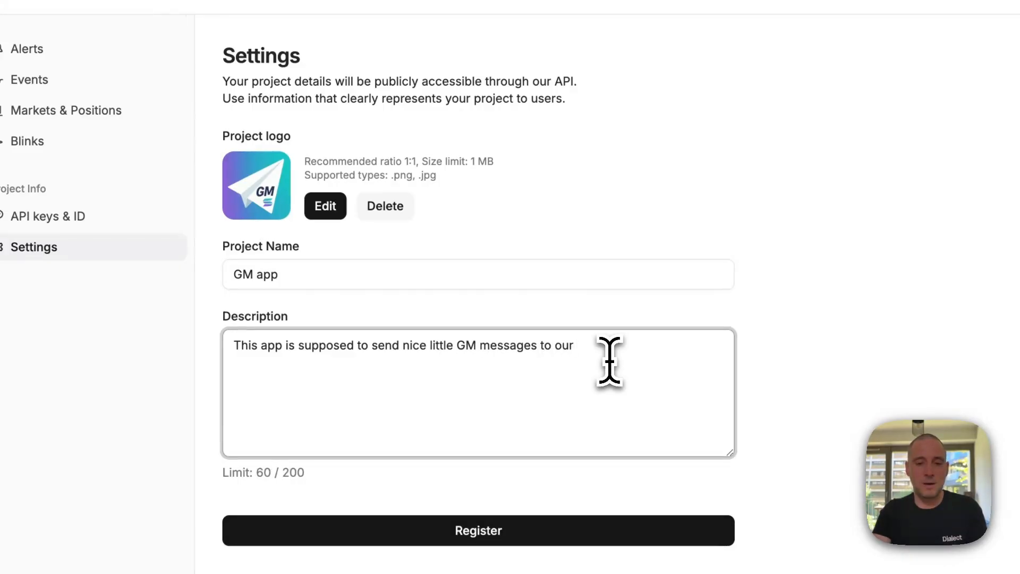
text(lovely folks aou)
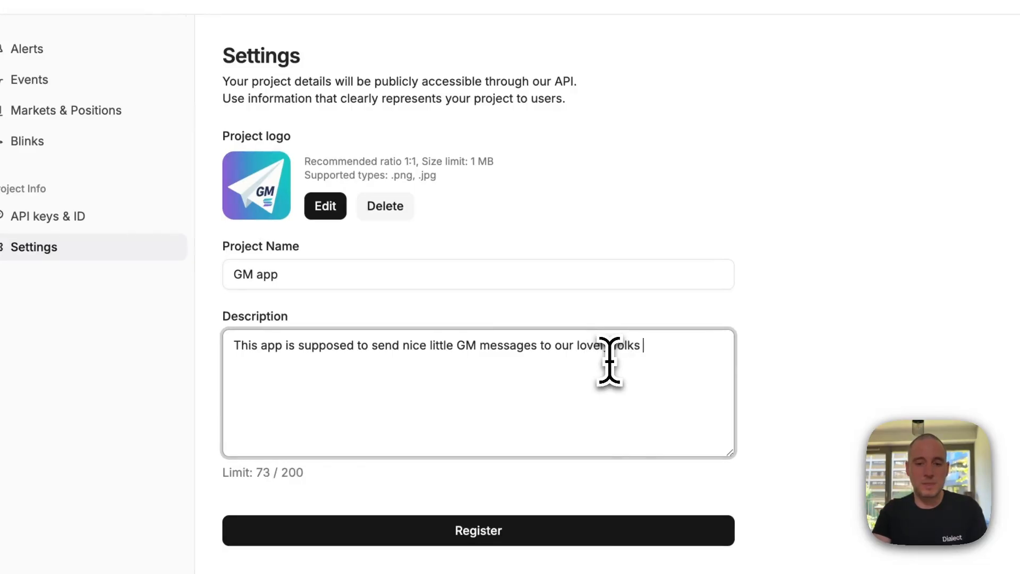
key(BackSpace)
key(BackSpace)
key(BackSpace)
text(ou th)
key(BackSpace)
key(BackSpace)
key(BackSpace)
text(t there.)
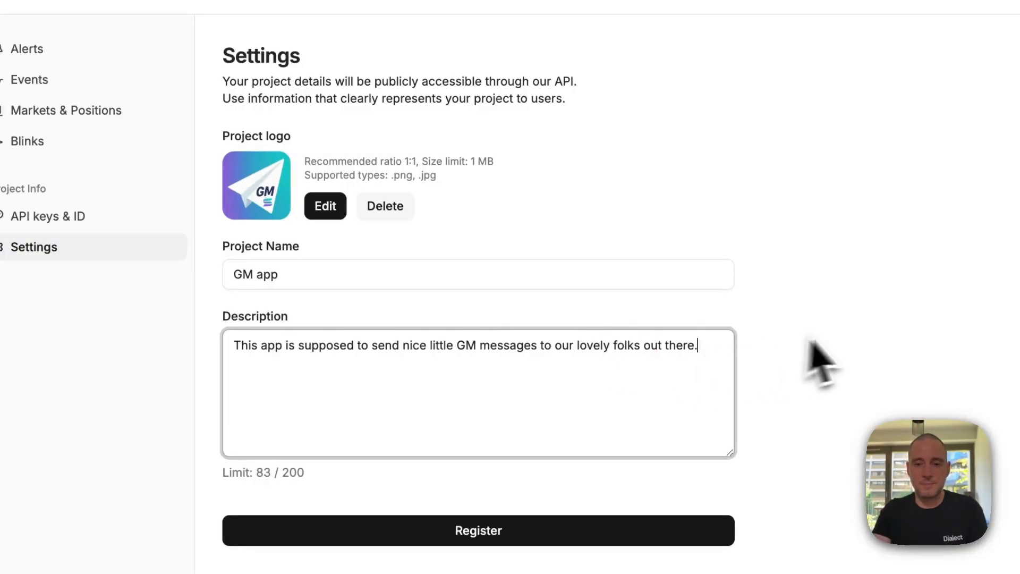
click(853, 340)
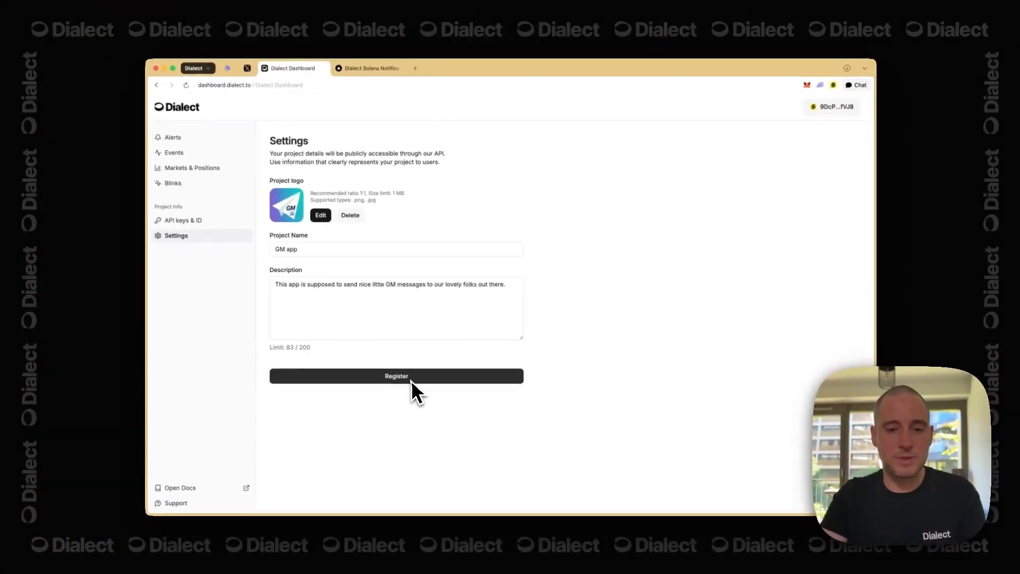
- Submit the 'GM app' project registration, visit its Alerts page, then return to Settings
click(504, 540)
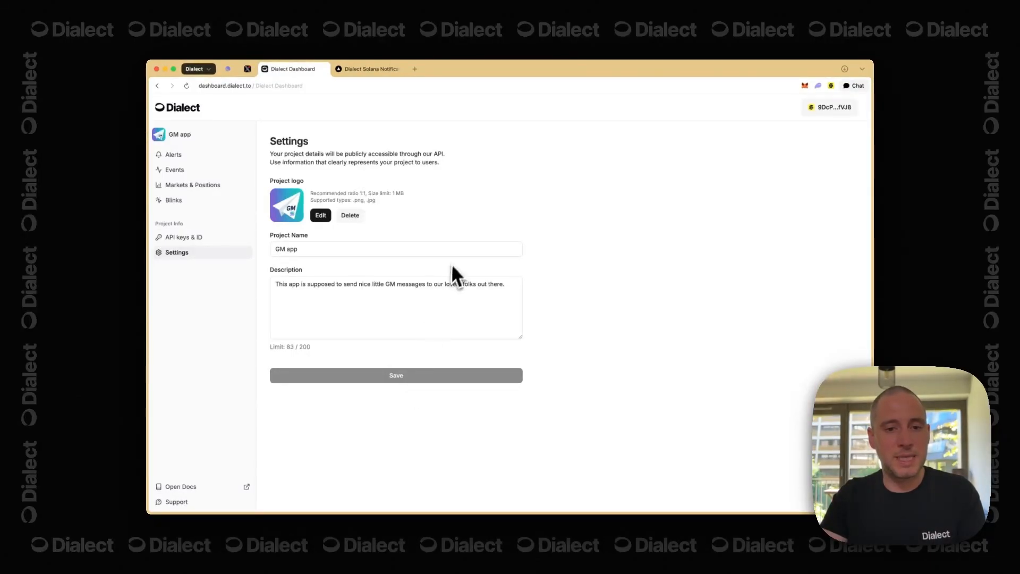
drag(169, 135, 190, 133)
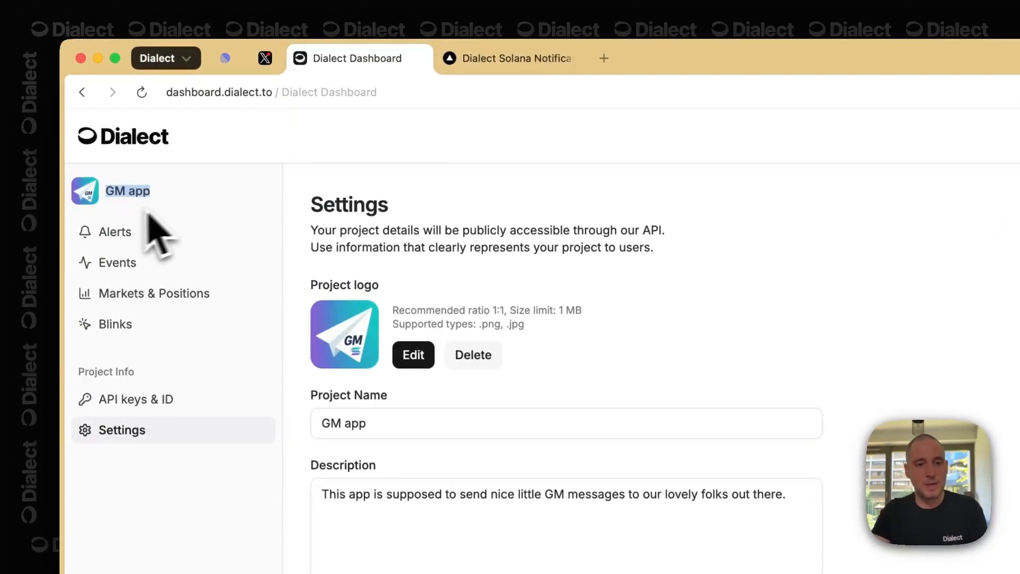
click(131, 195)
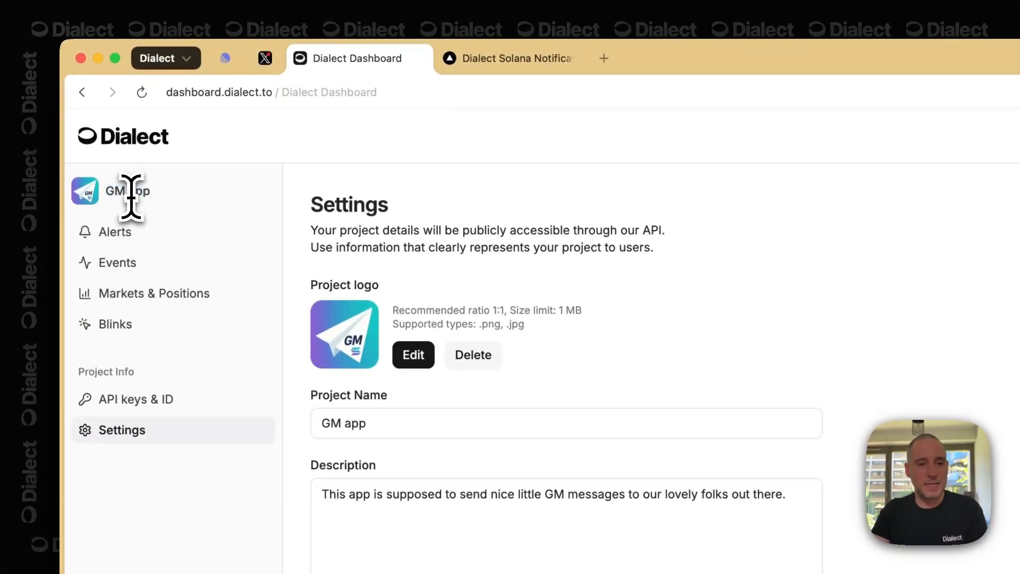
click(194, 234)
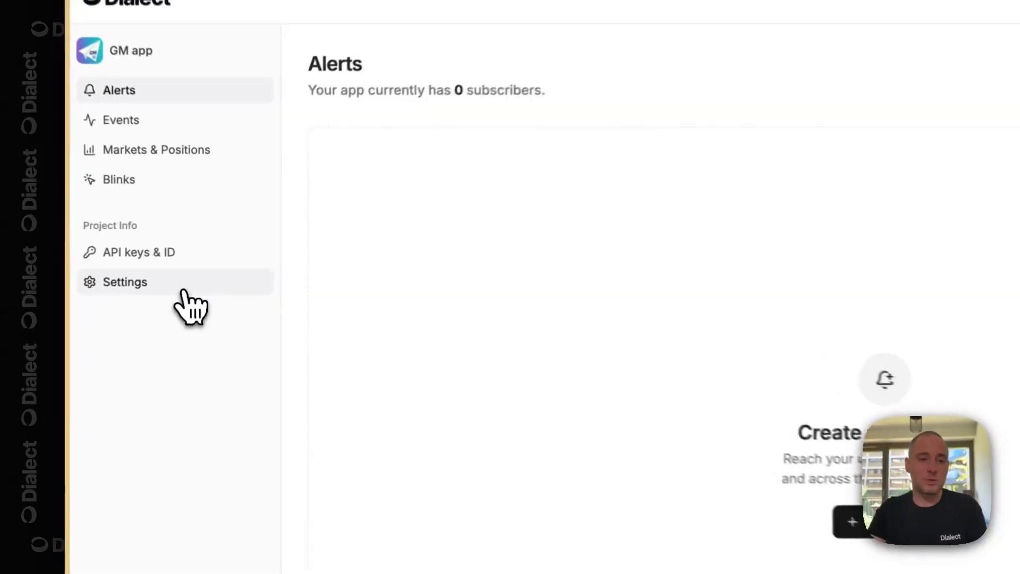
click(207, 258)
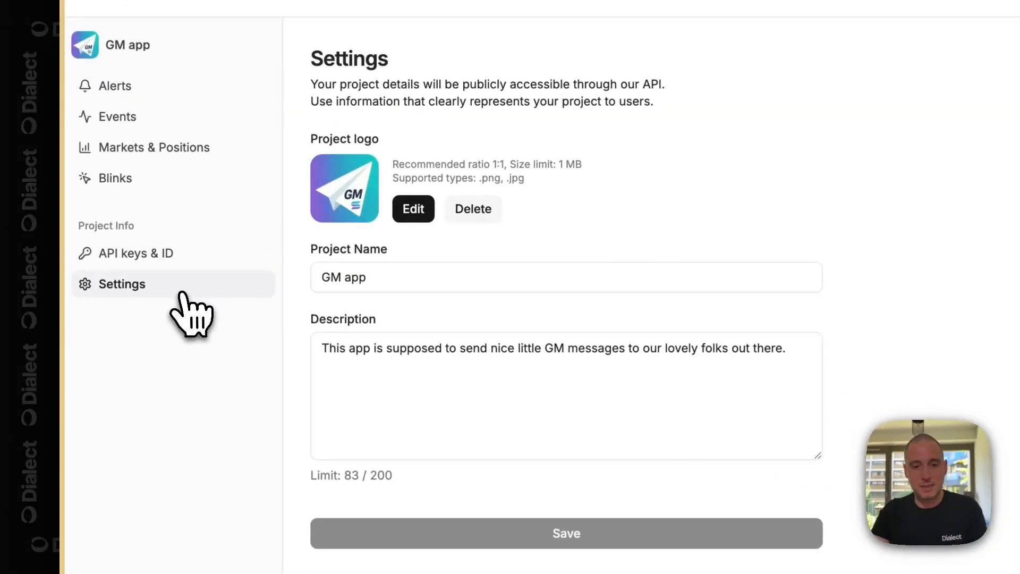
- Rename the project to 'GM notifications', save it, and open the API keys & ID page
click(533, 283)
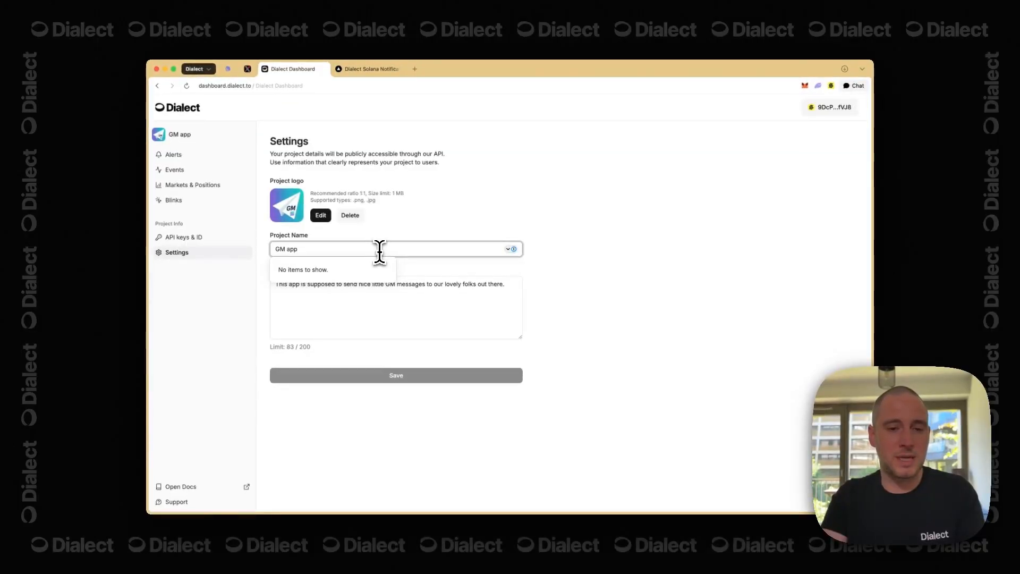
key(BackSpace)
key(BackSpace)
key(BackSpace)
text(no)
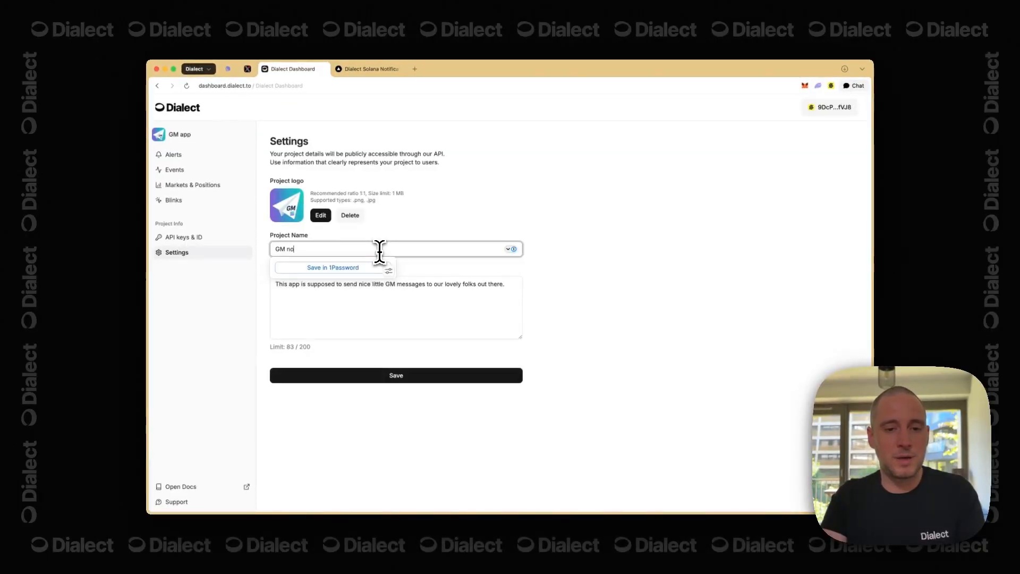
text(tificatio)
key(BackSpace)
key(BackSpace)
key(BackSpace)
key(BackSpace)
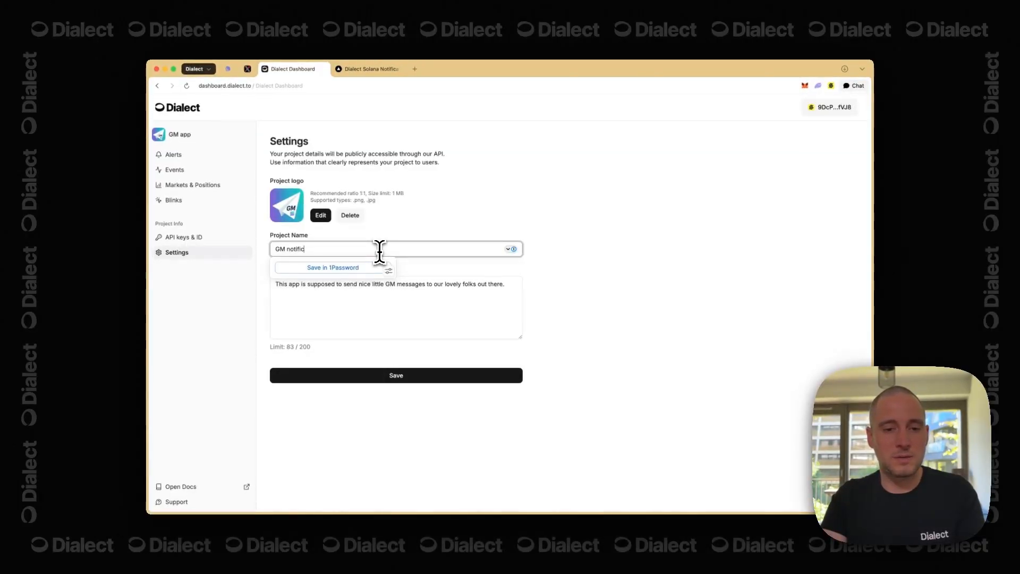
key(BackSpace)
key(BackSpace)
key(BackSpace)
key(BackSpace)
key(BackSpace)
key(BackSpace)
key(BackSpace)
text(notif)
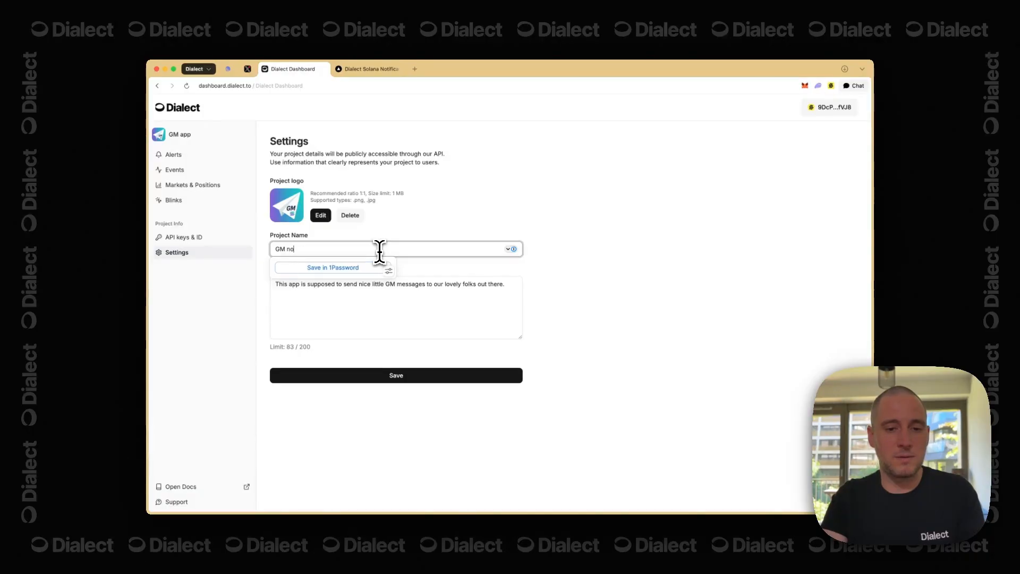
text(ications)
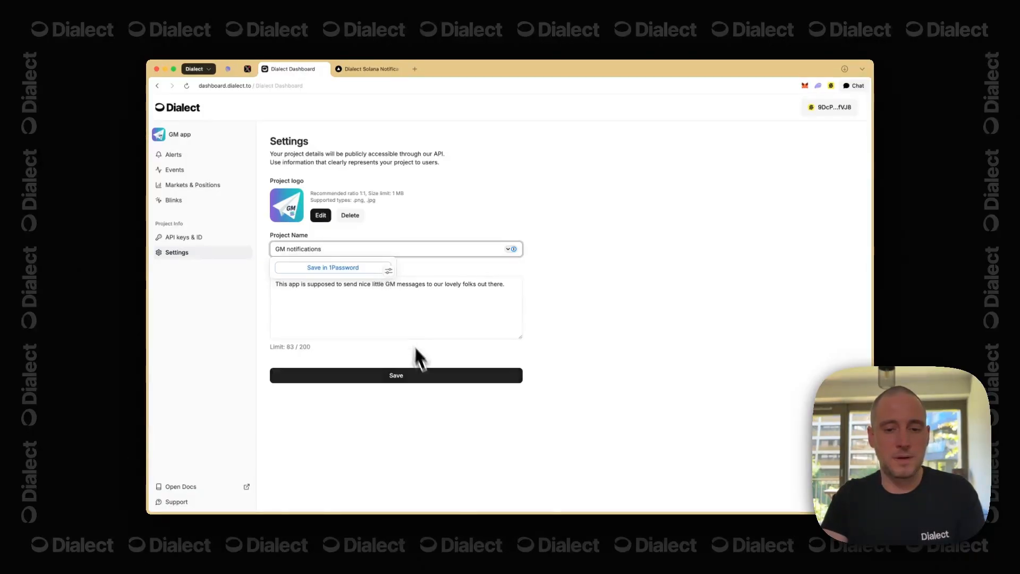
click(426, 375)
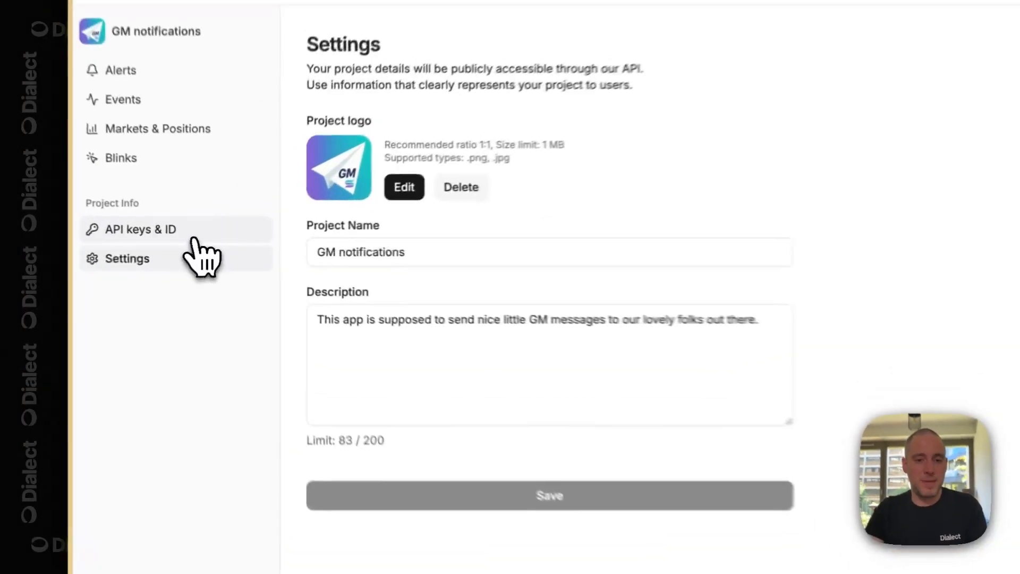
click(211, 242)
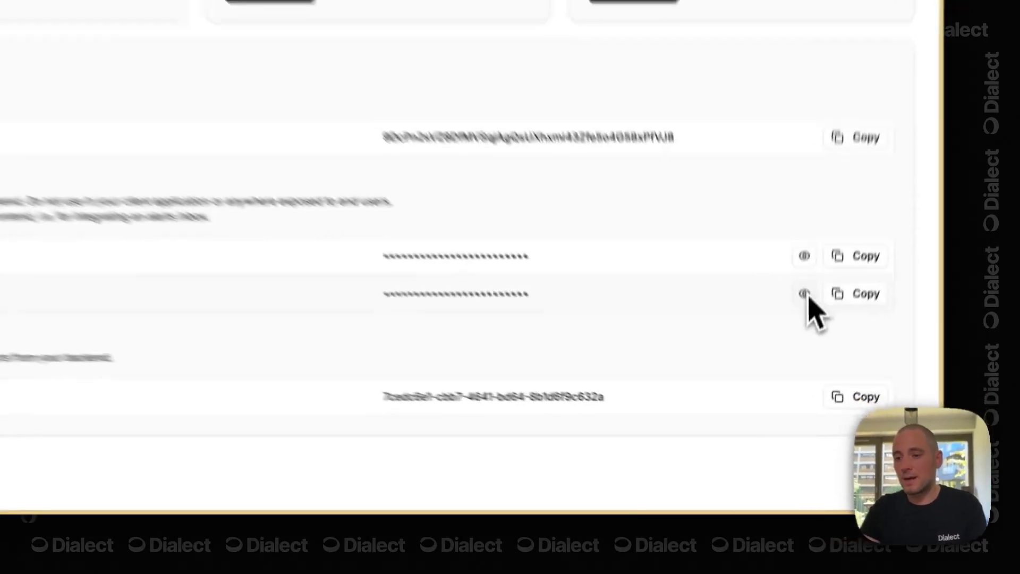
- Show the client key's value and look over the highlighted key details
click(798, 394)
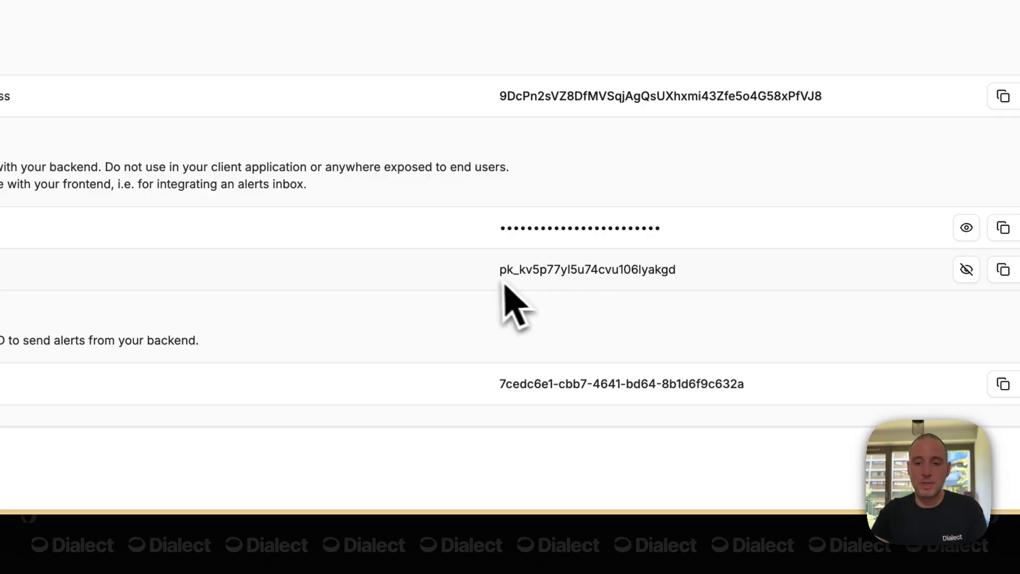
drag(499, 270, 514, 271)
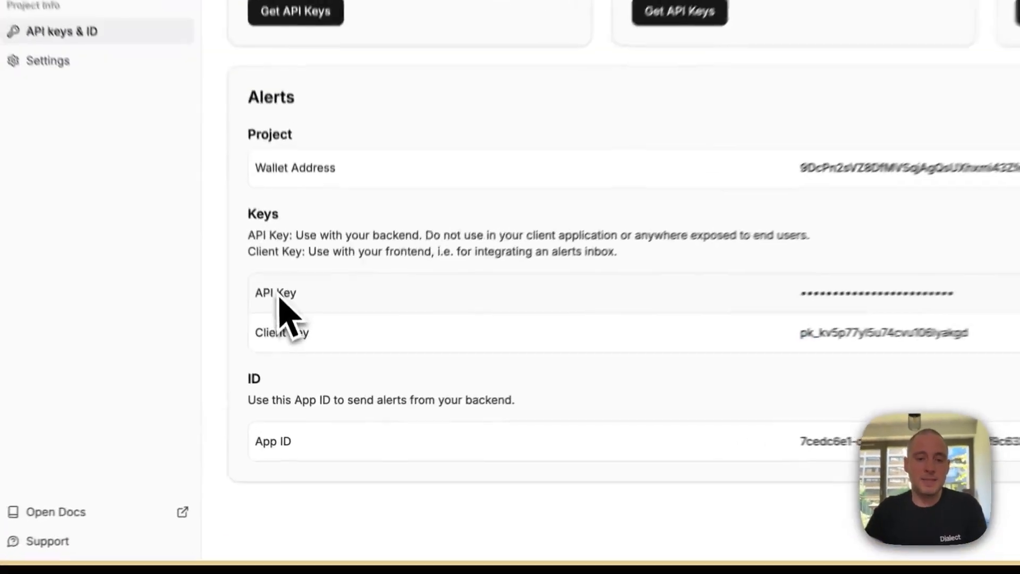
drag(296, 374, 482, 379)
drag(638, 300, 865, 284)
click(896, 282)
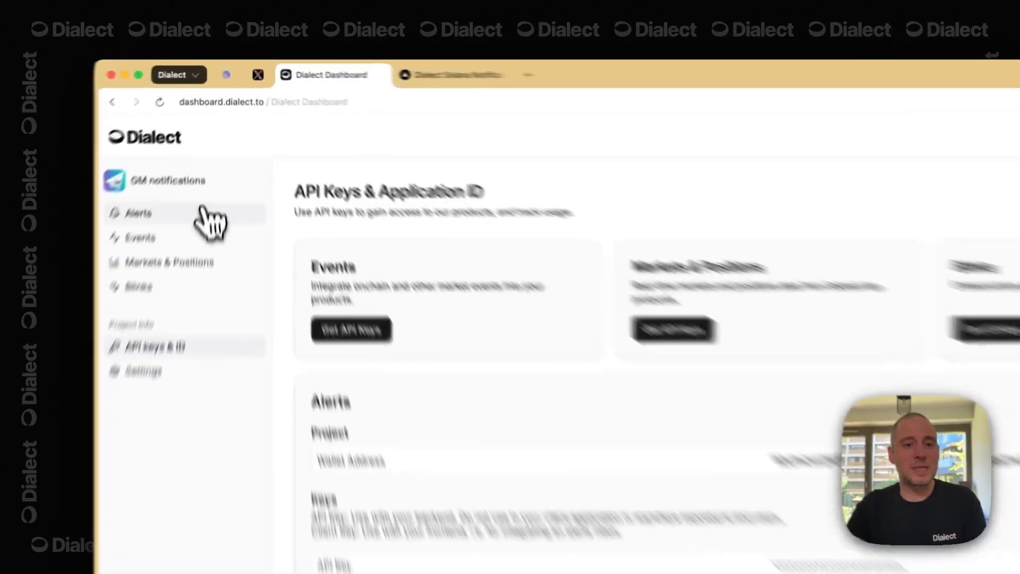
- Return to the Alerts page and check its 0 subscribers count
click(202, 213)
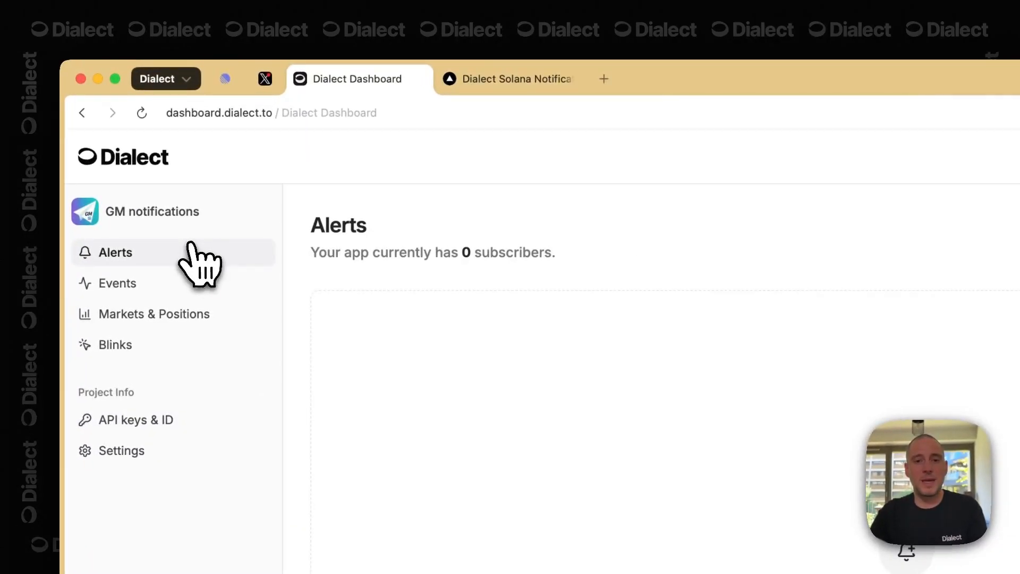
drag(407, 252, 520, 269)
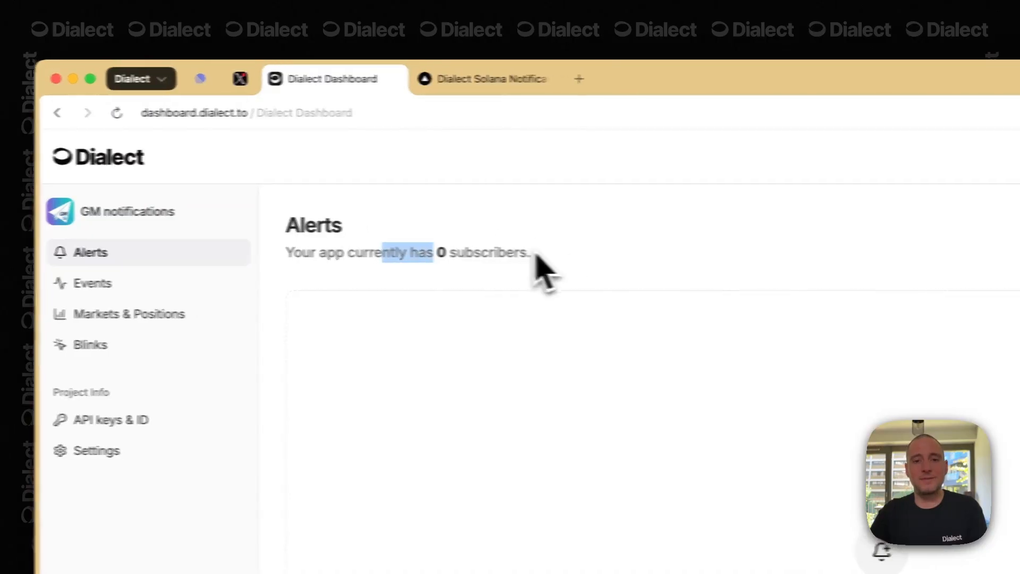
click(572, 256)
click(539, 254)
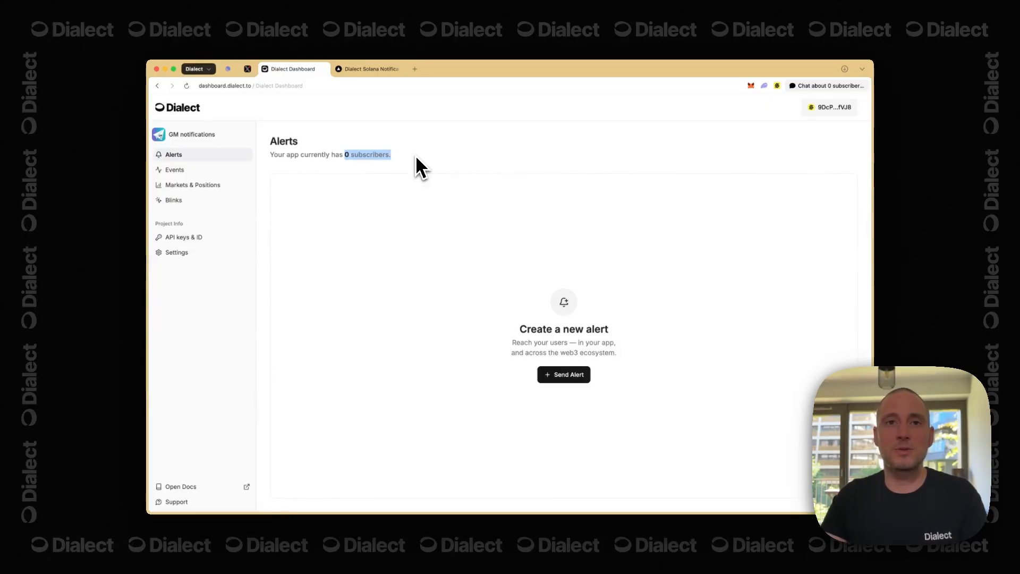
- Copy the connected wallet address and switch to the Dialect Solana Notifications Example tab
click(415, 155)
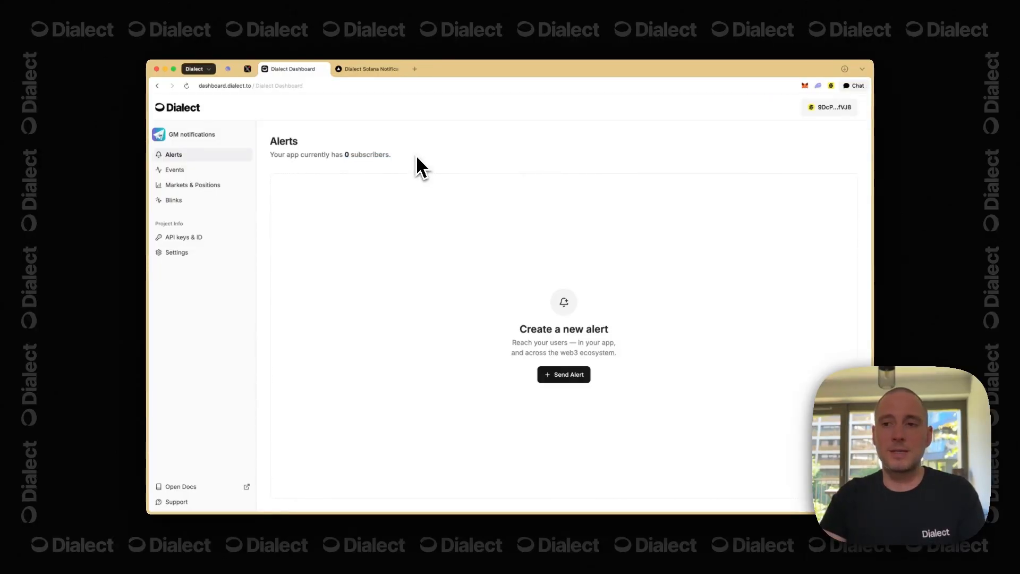
click(831, 107)
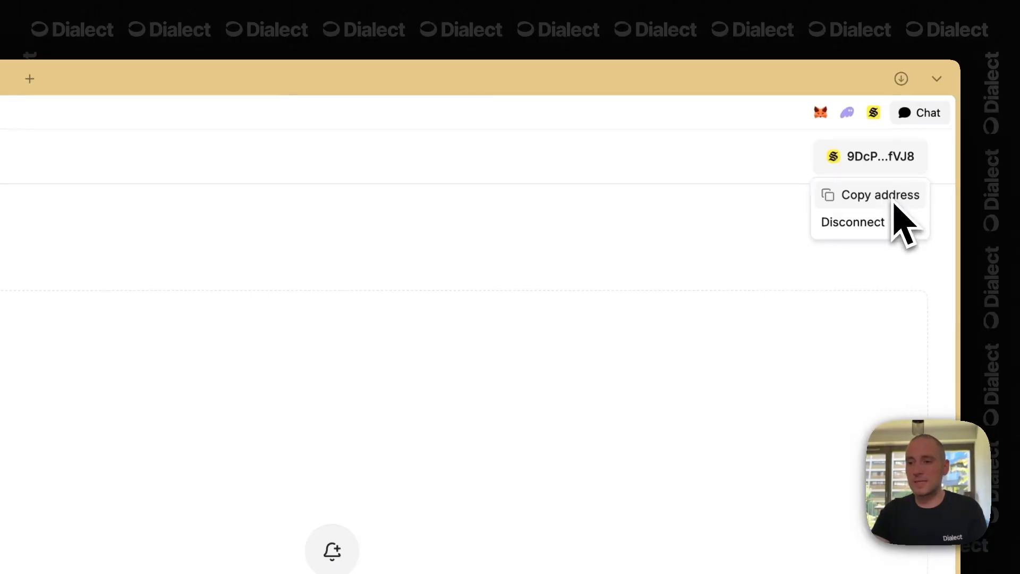
click(894, 197)
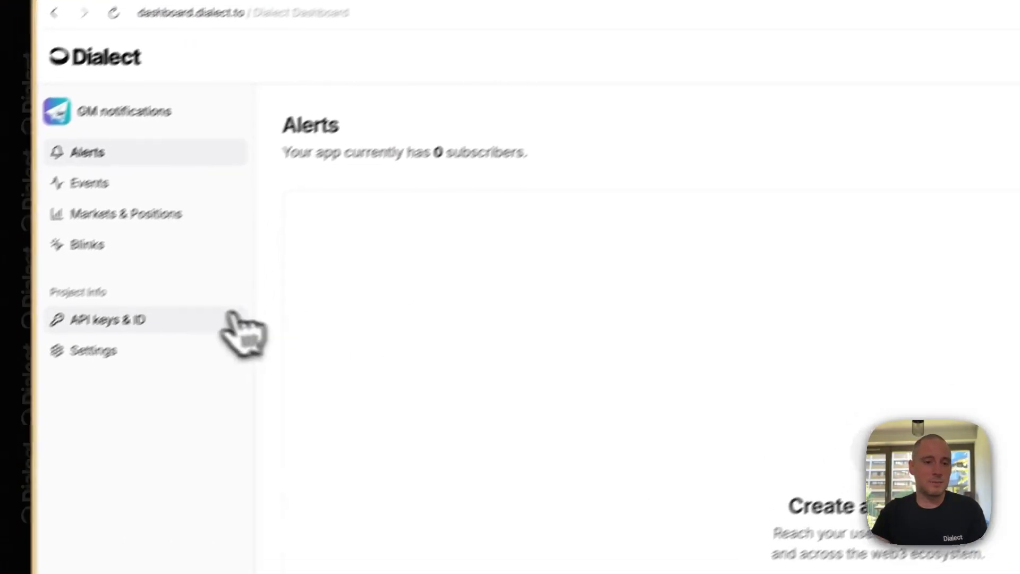
click(234, 319)
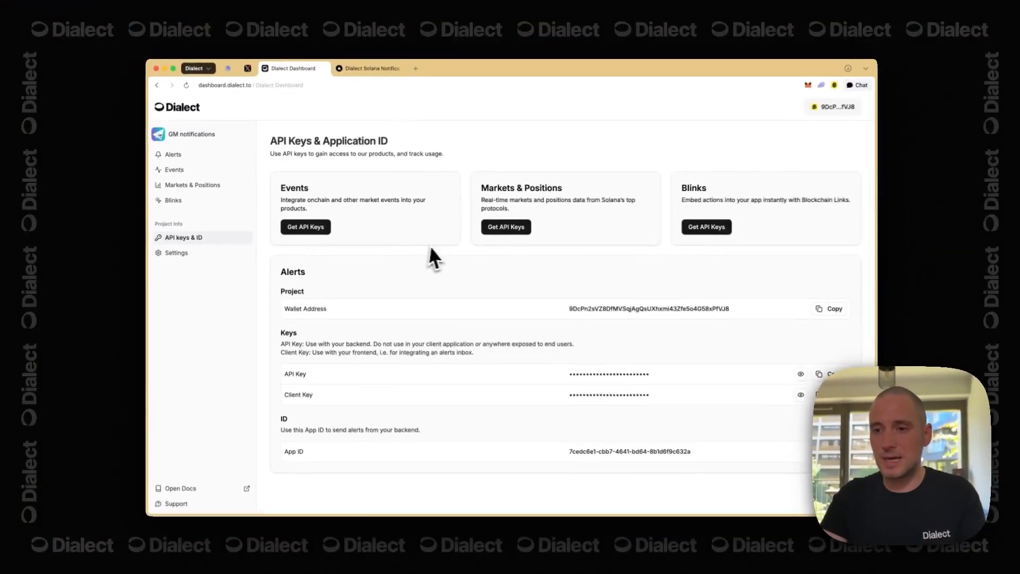
drag(560, 309, 724, 305)
click(625, 294)
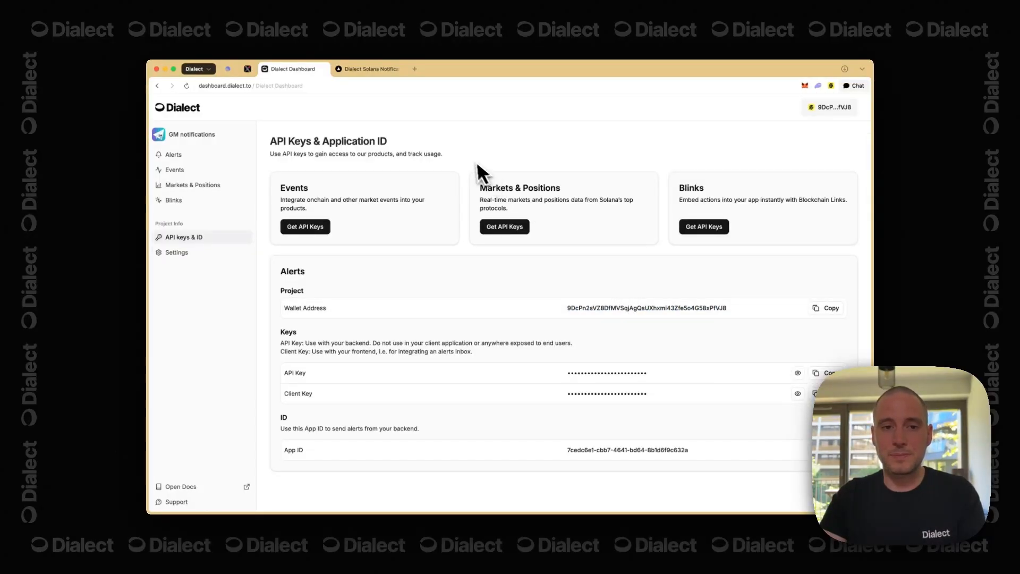
click(369, 69)
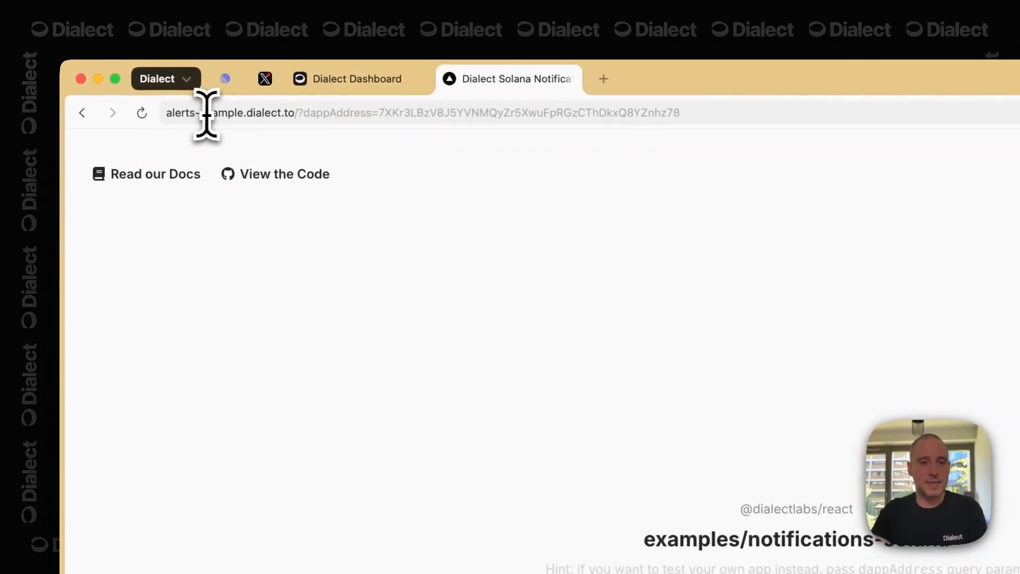
- Replace the URL's dappAddress value with the copied wallet address and reload the example
click(300, 114)
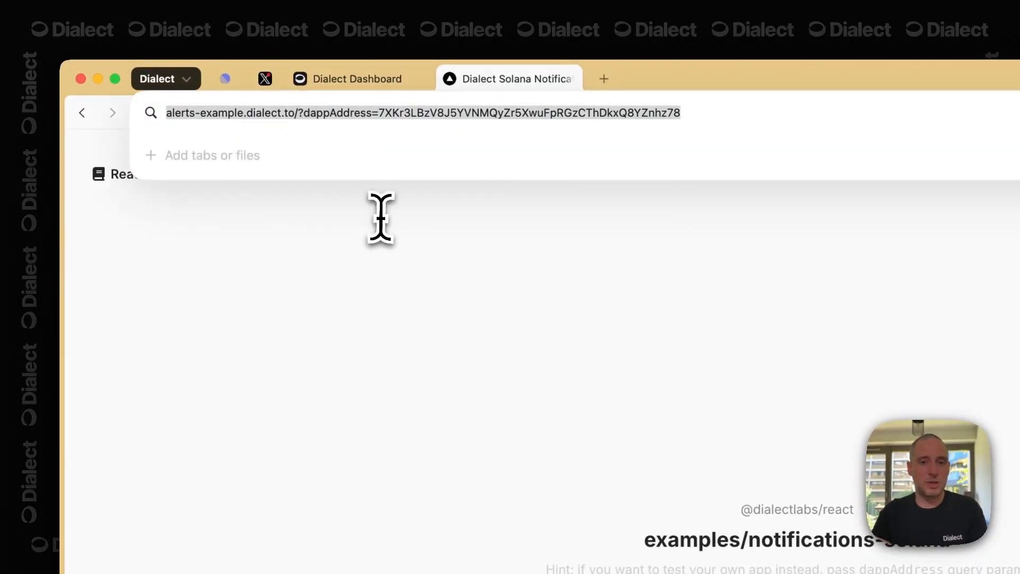
key(Right)
key(alt+shift+Left)
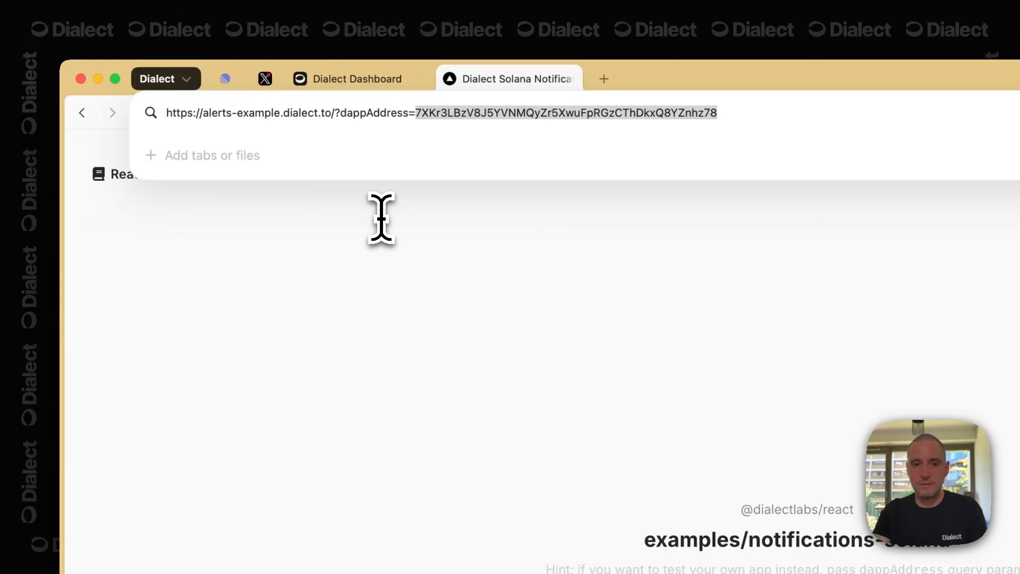
key(BackSpace)
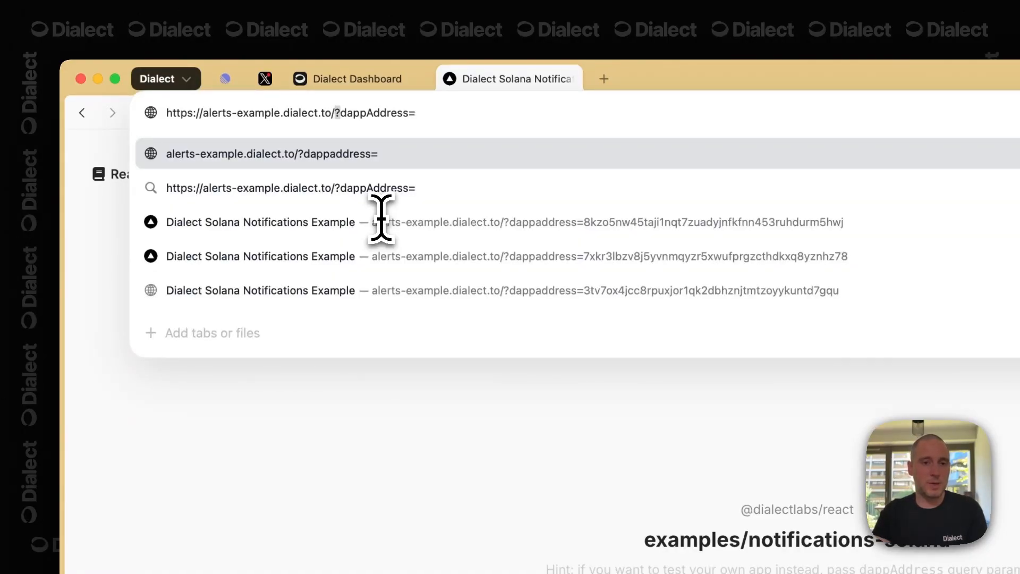
key(super+v)
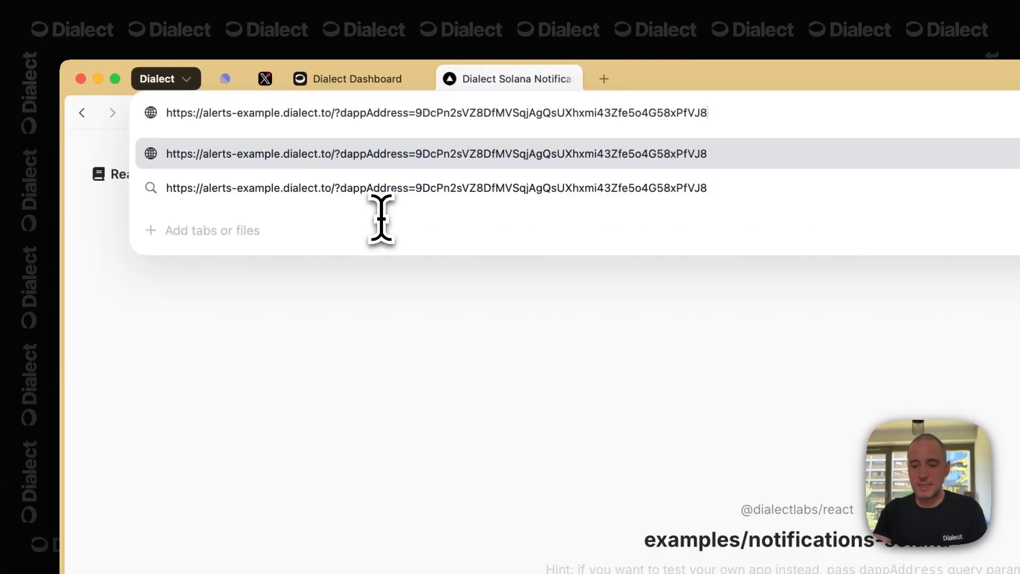
key(Return)
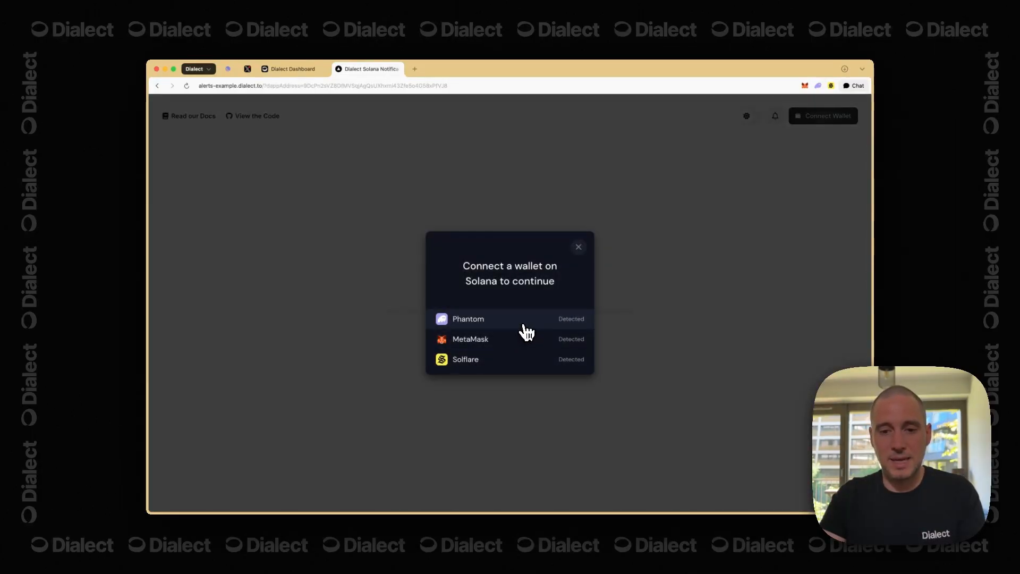
click(524, 325)
click(520, 343)
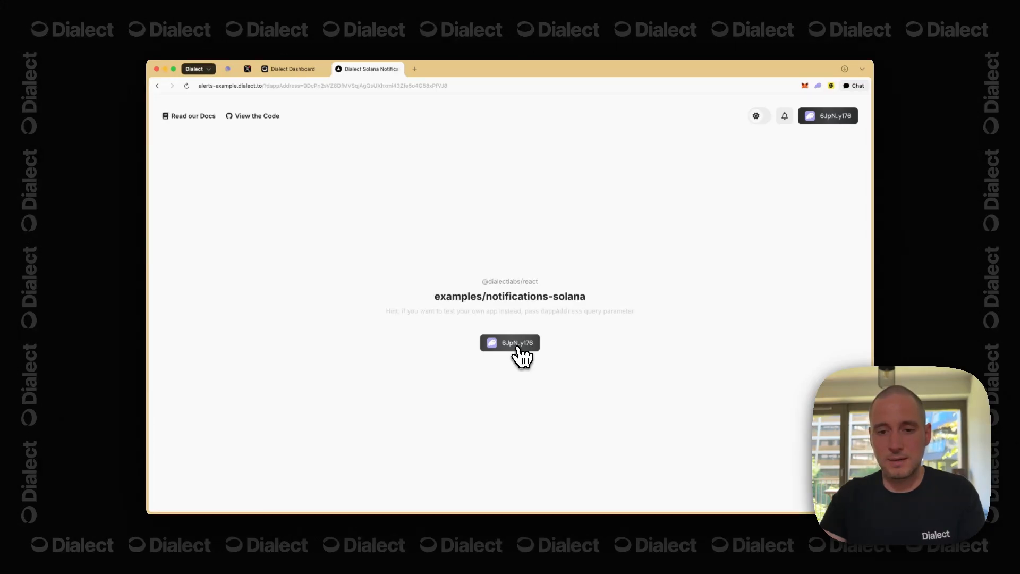
click(530, 348)
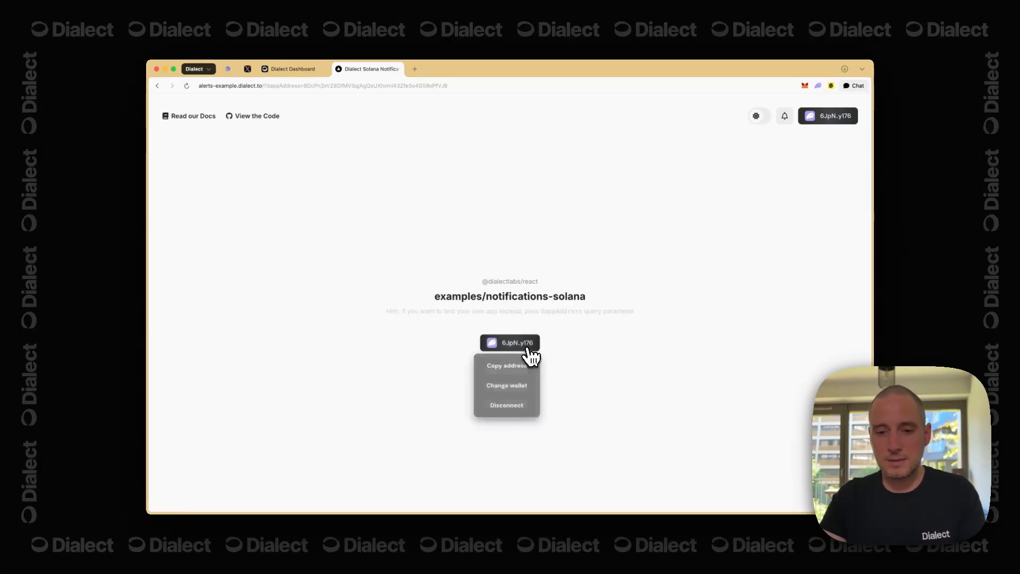
click(597, 346)
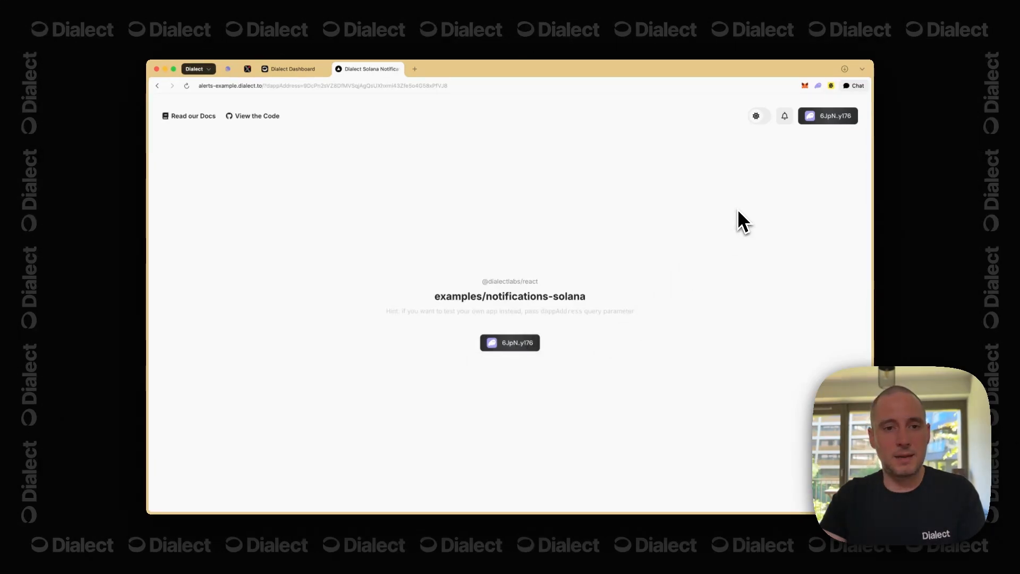
click(789, 123)
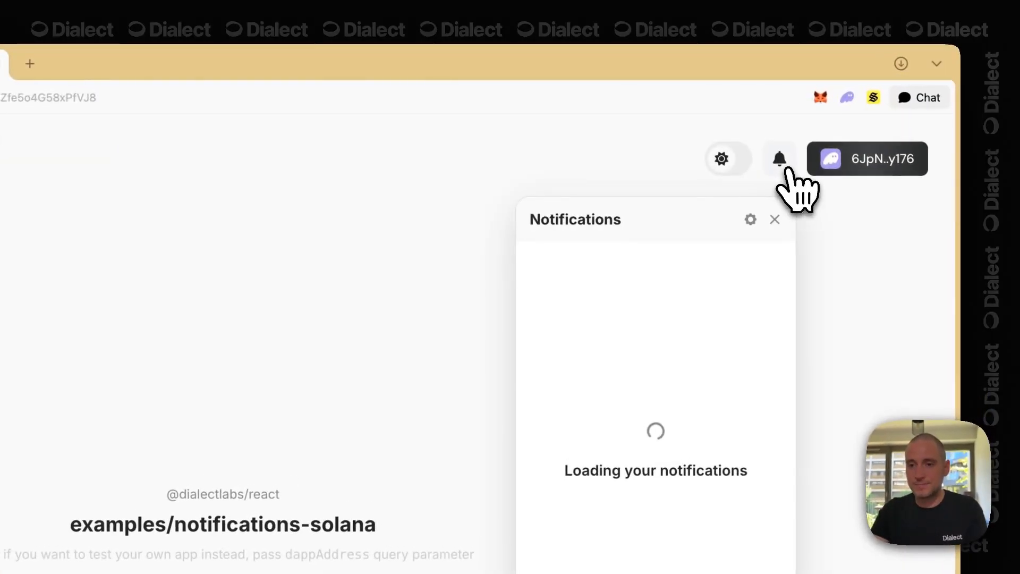
double_click(685, 471)
click(721, 294)
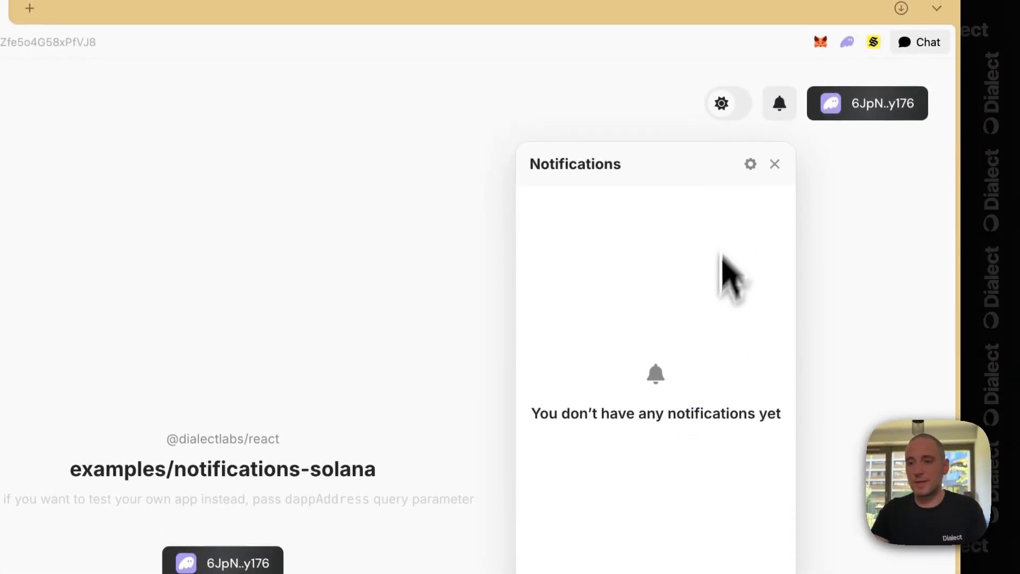
click(751, 164)
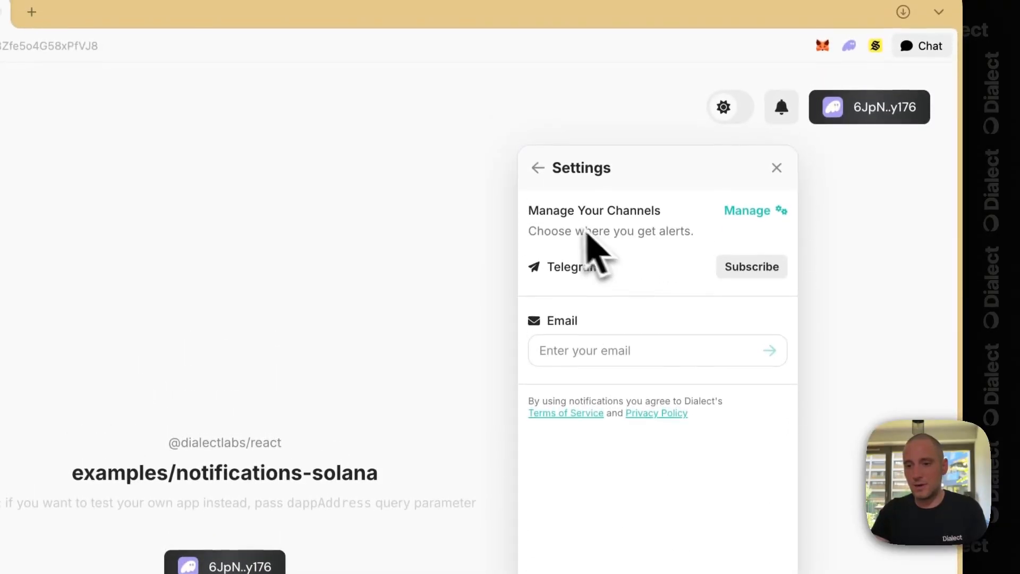
click(538, 169)
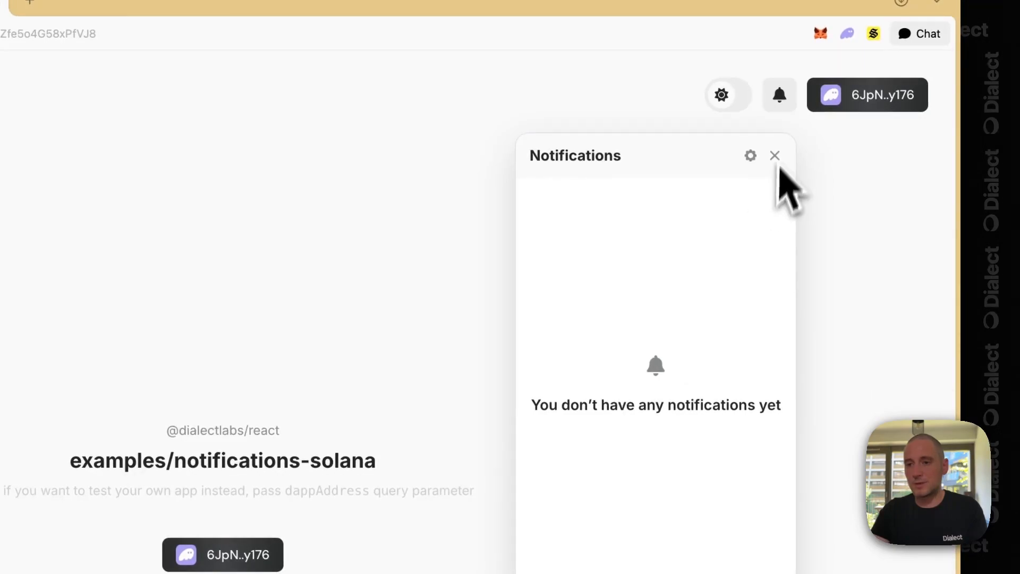
click(782, 108)
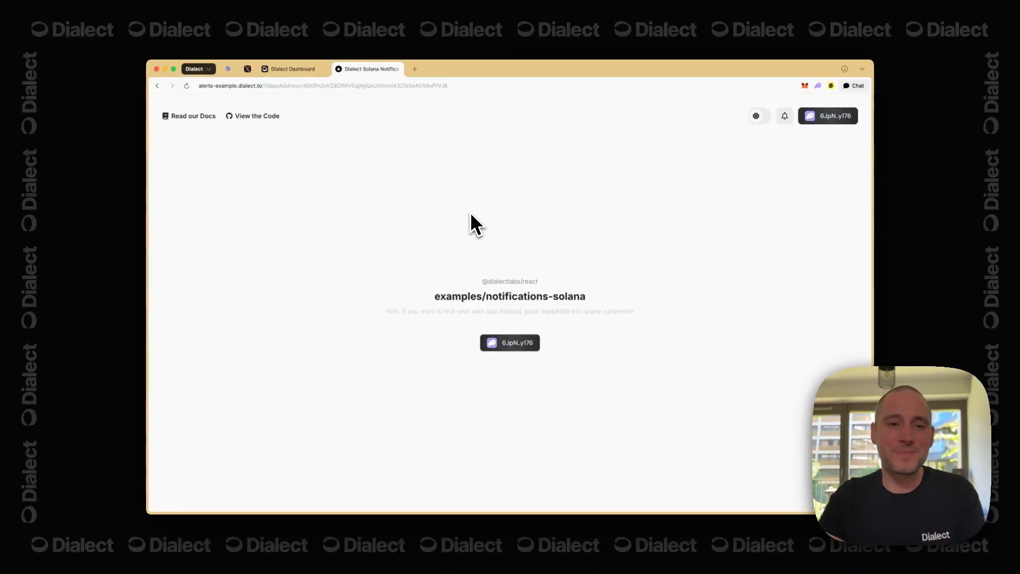
- Open Send Alert for GM notifications, keep General Broadcast as topic, and view recipient options
click(294, 70)
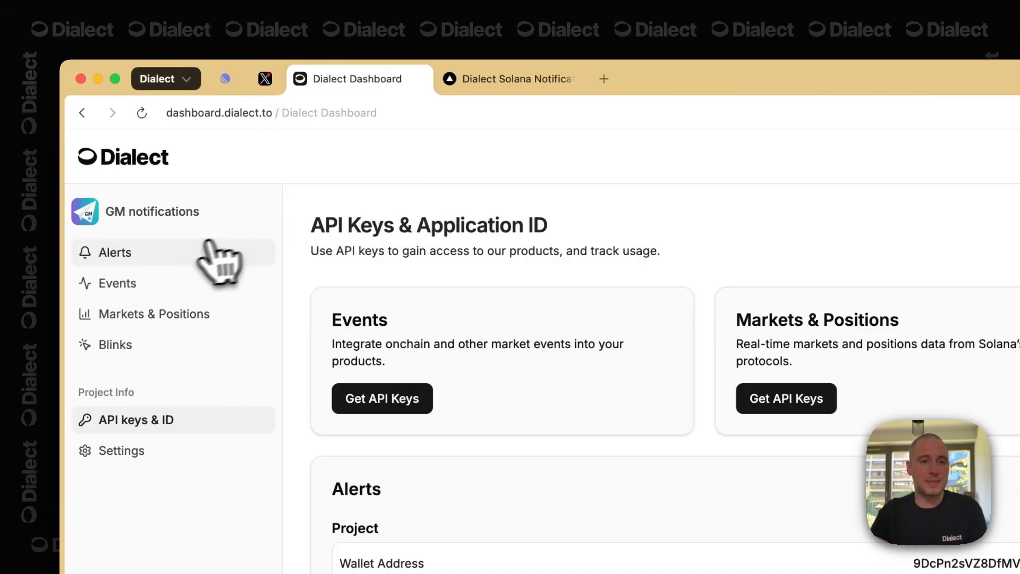
click(183, 250)
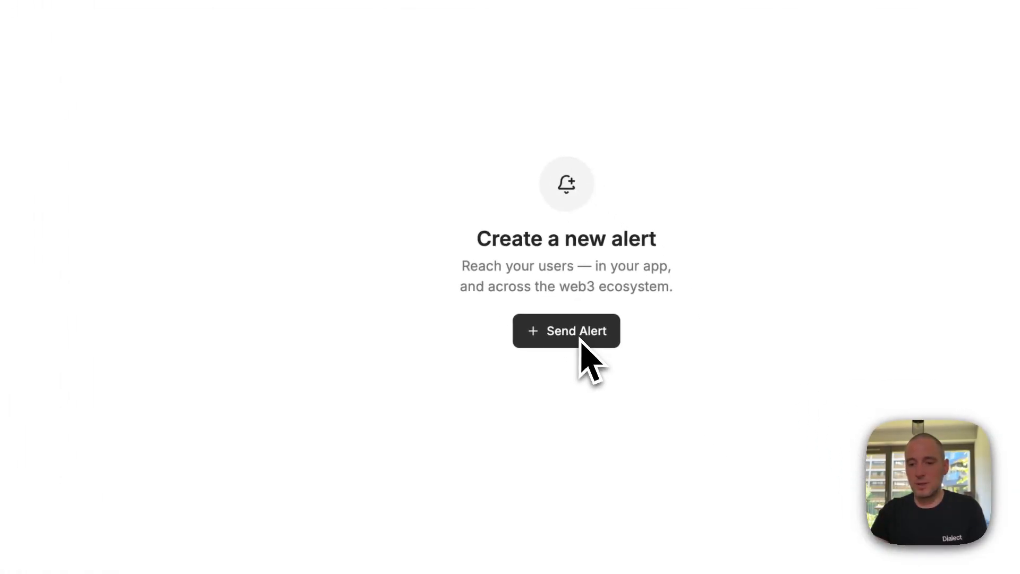
click(581, 342)
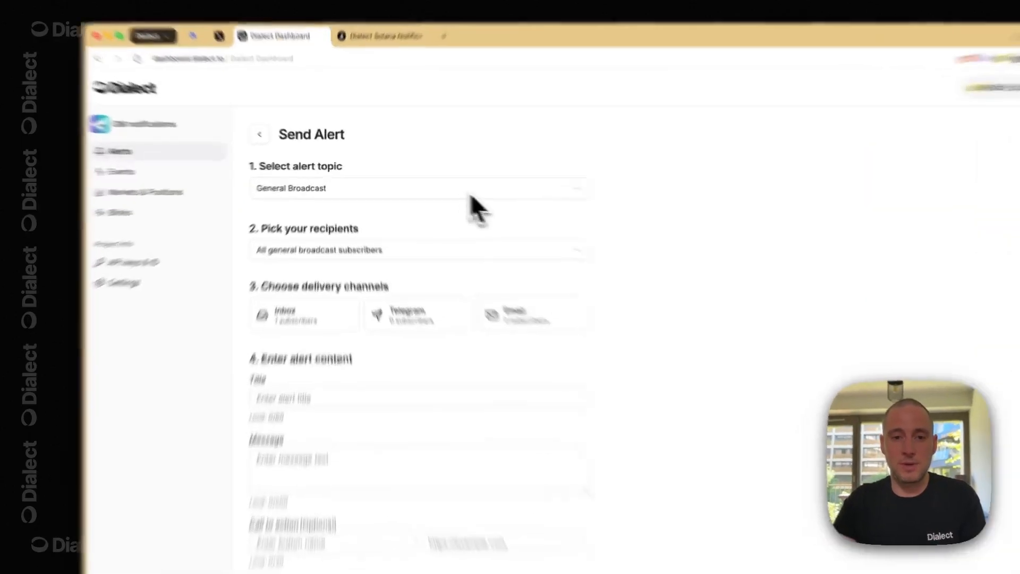
click(434, 186)
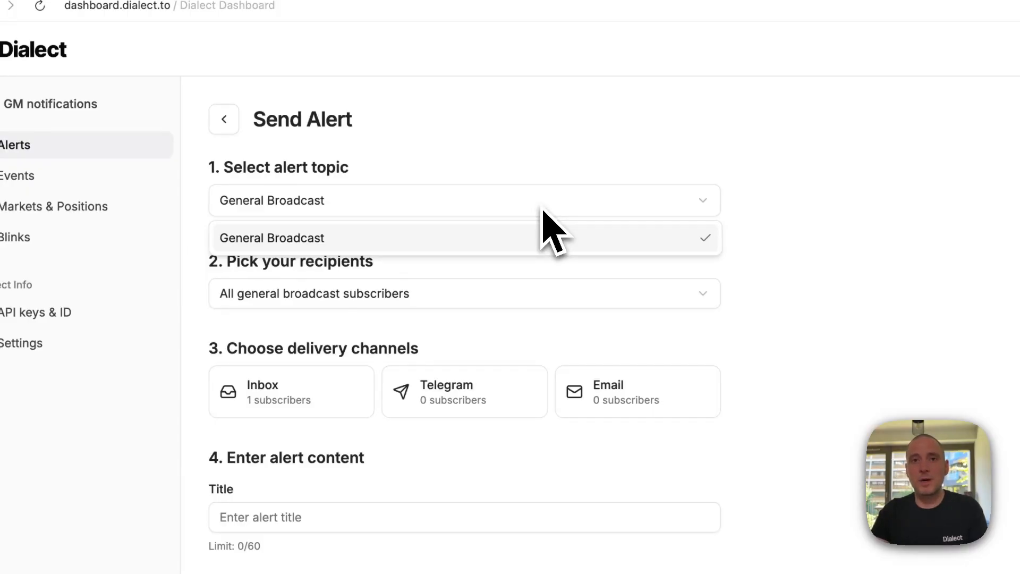
click(566, 195)
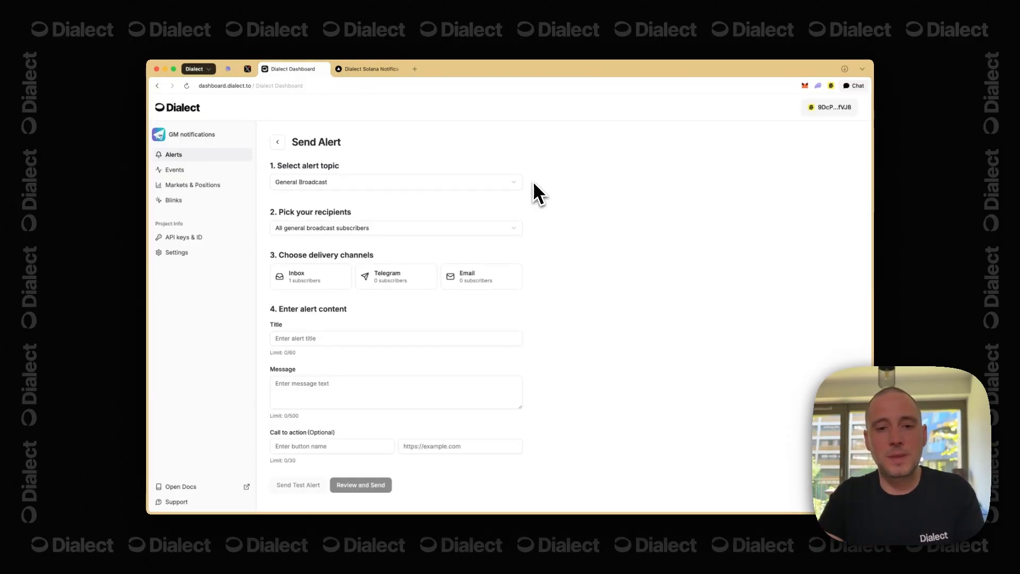
double_click(340, 213)
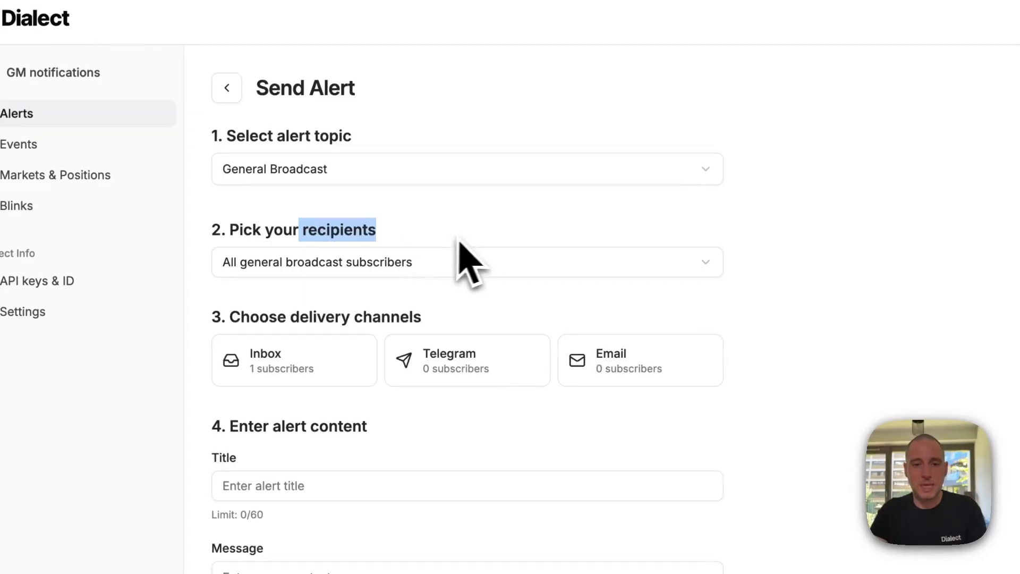
click(486, 240)
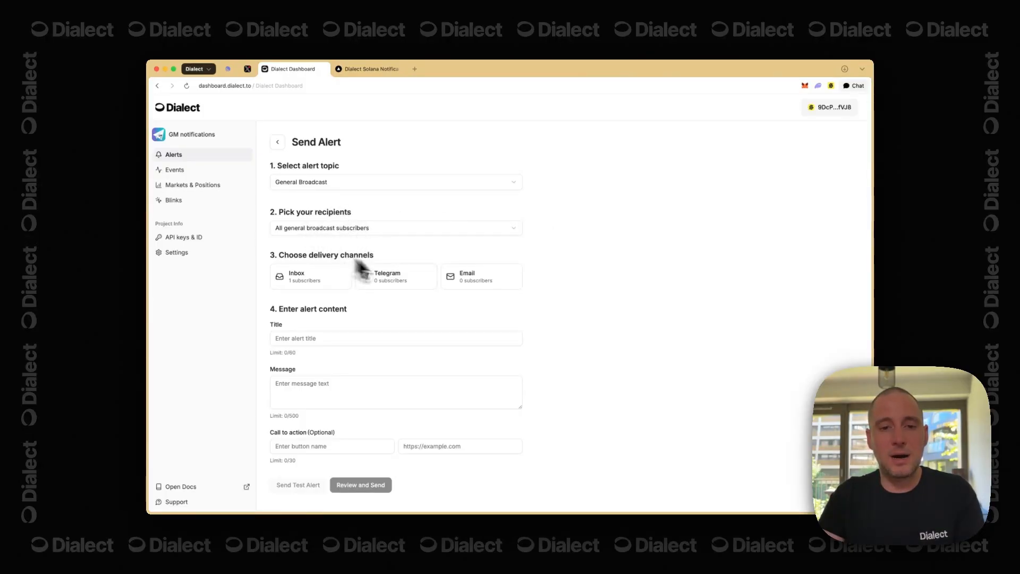
click(514, 232)
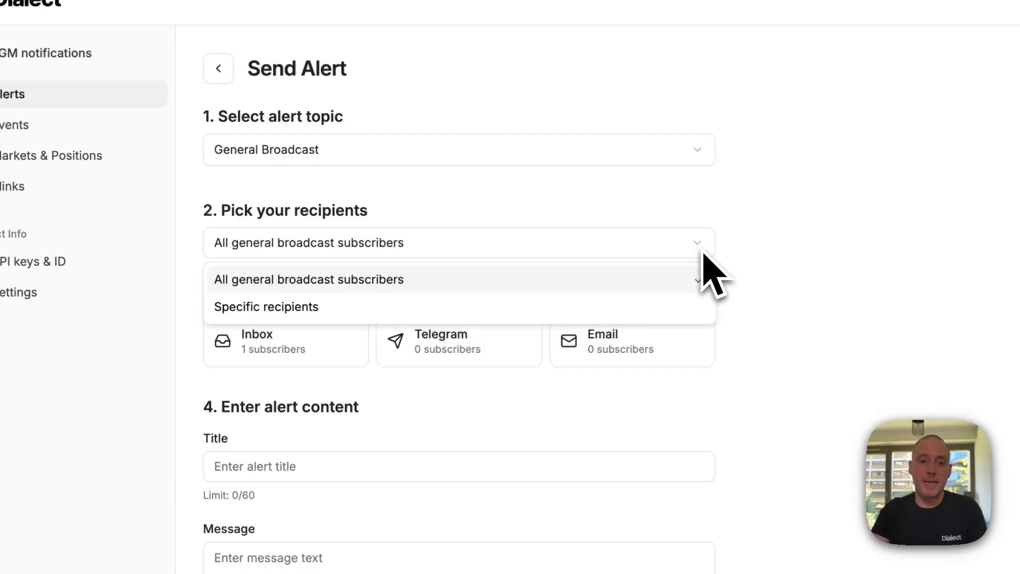
click(545, 311)
click(549, 292)
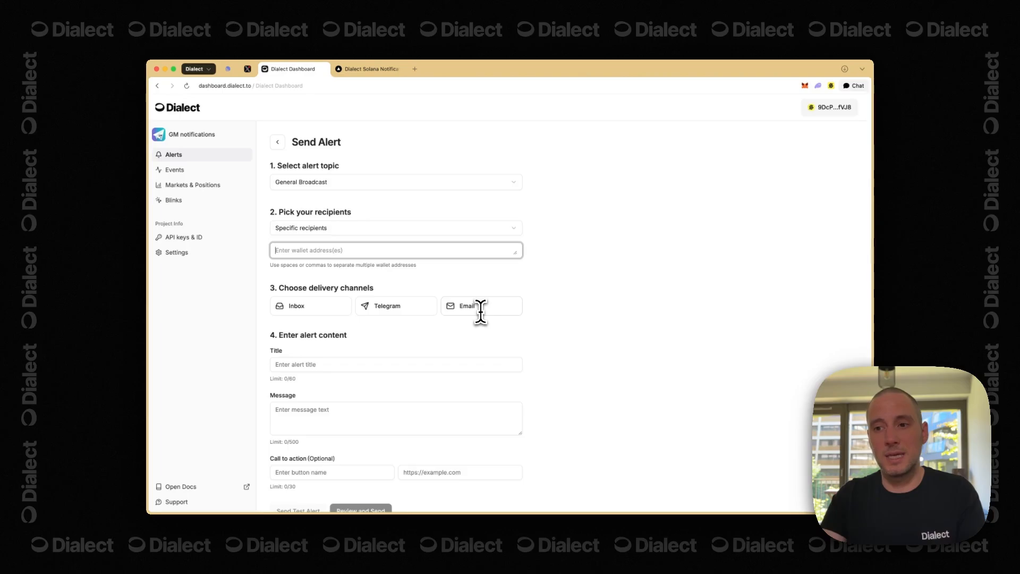
click(839, 112)
click(838, 124)
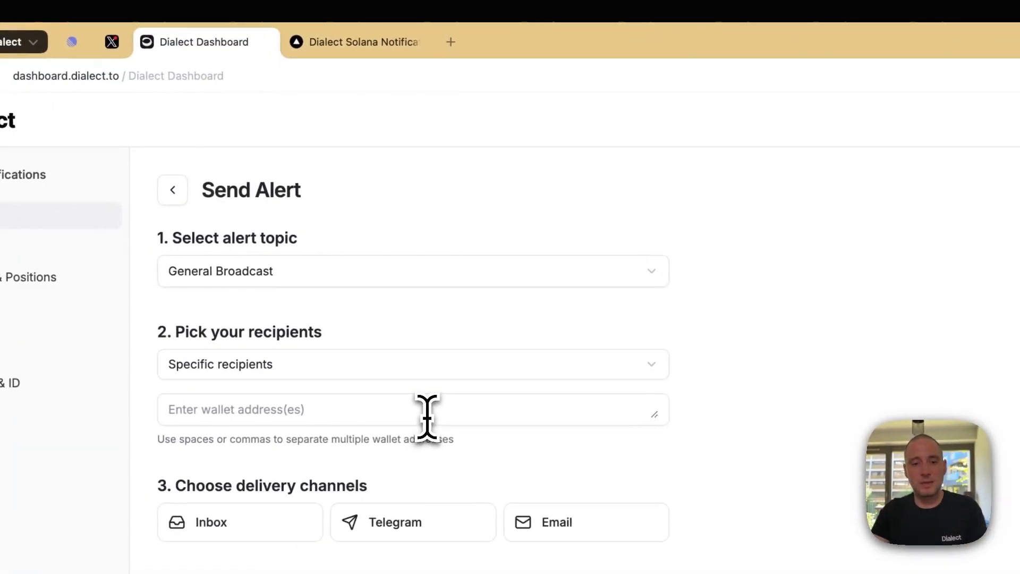
click(7, 454)
text(9DcPn2sVZ8DfMVSqjAgQsUXhxmi43Zfe5o4J58xPfVJ8)
click(380, 42)
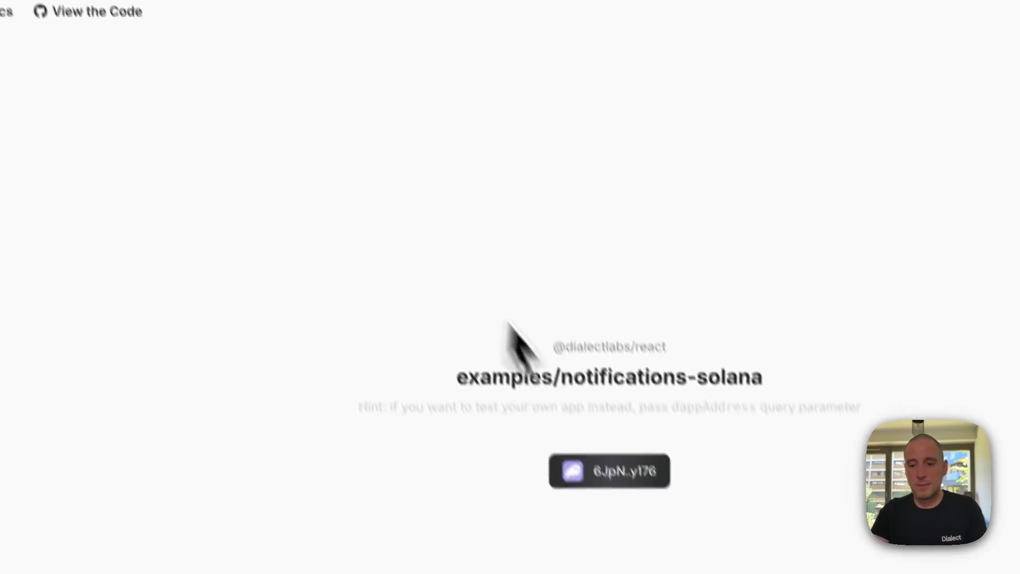
click(632, 472)
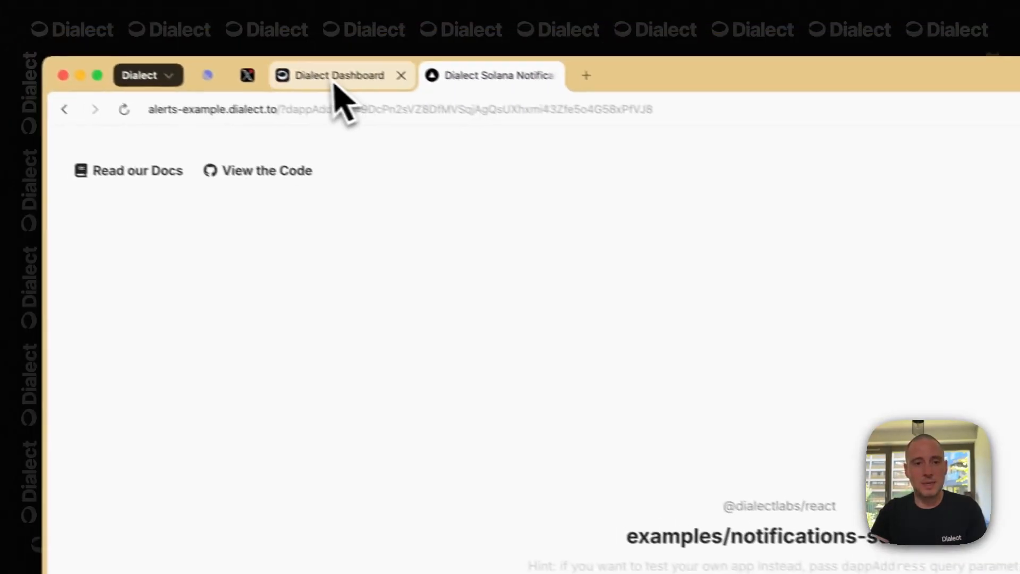
click(333, 82)
click(666, 441)
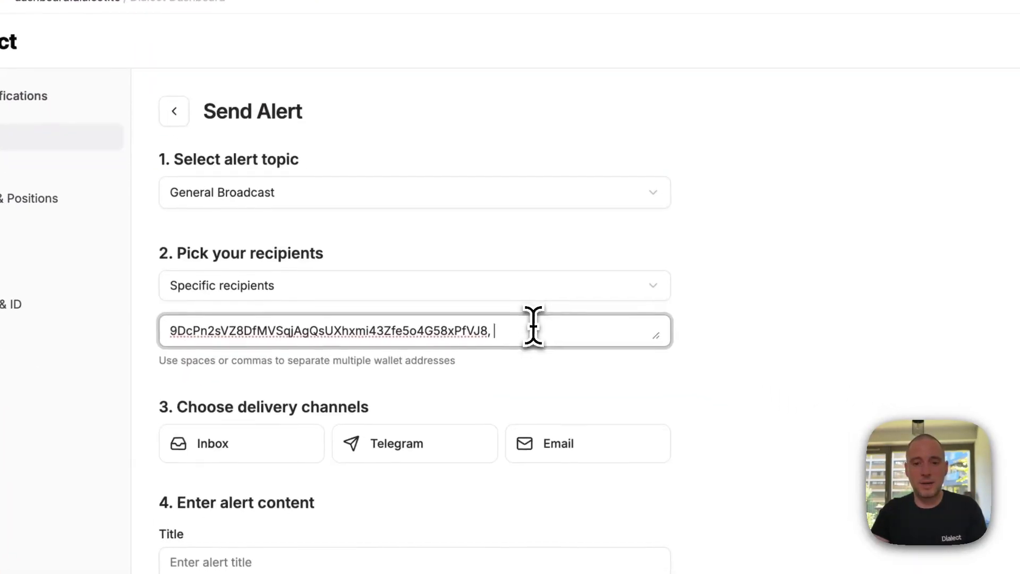
text(6JpNV6DK88auwzKVizdeT4Bw3D44sam5GqjcPCJ7y176)
click(924, 474)
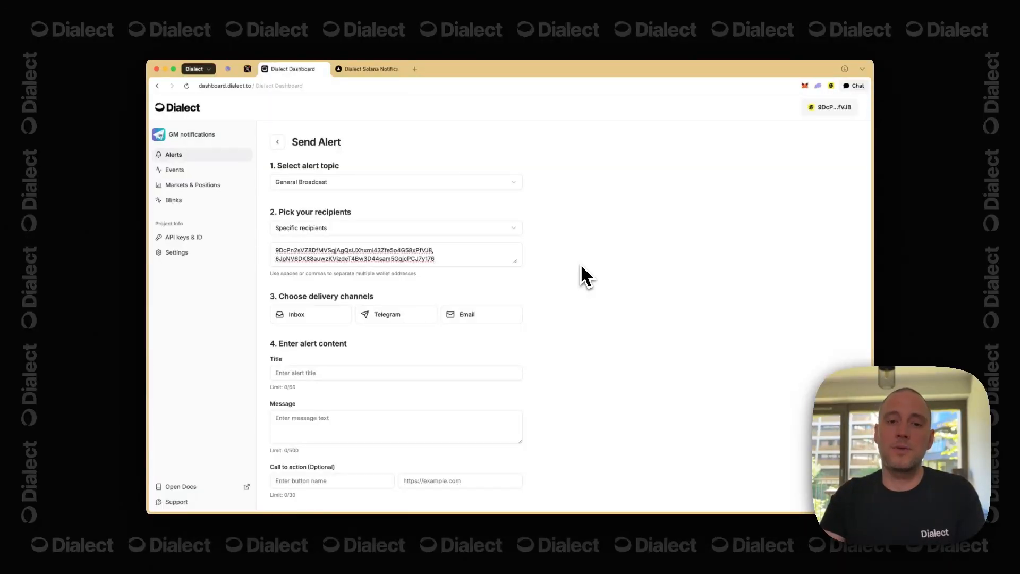
double_click(366, 259)
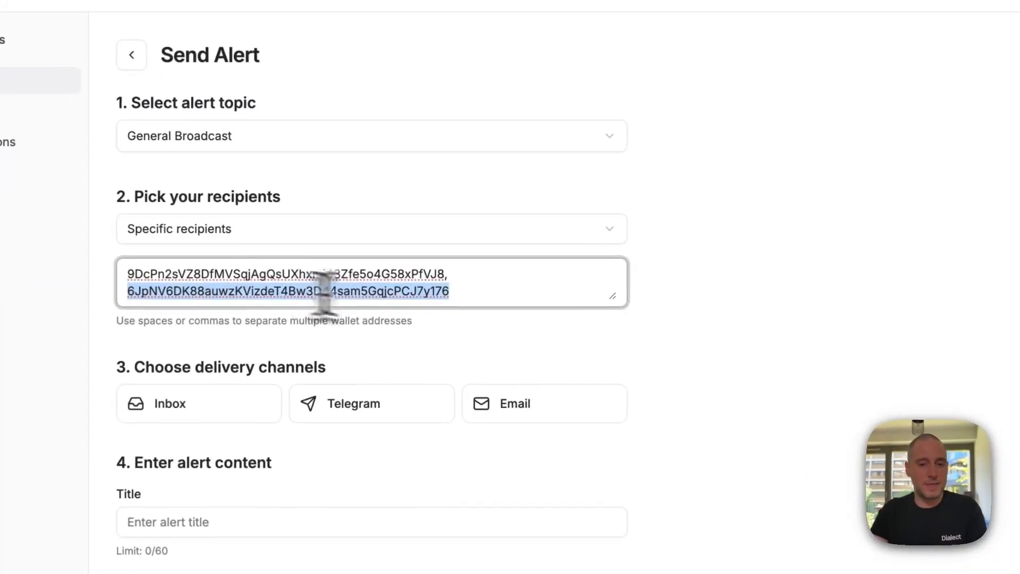
click(582, 234)
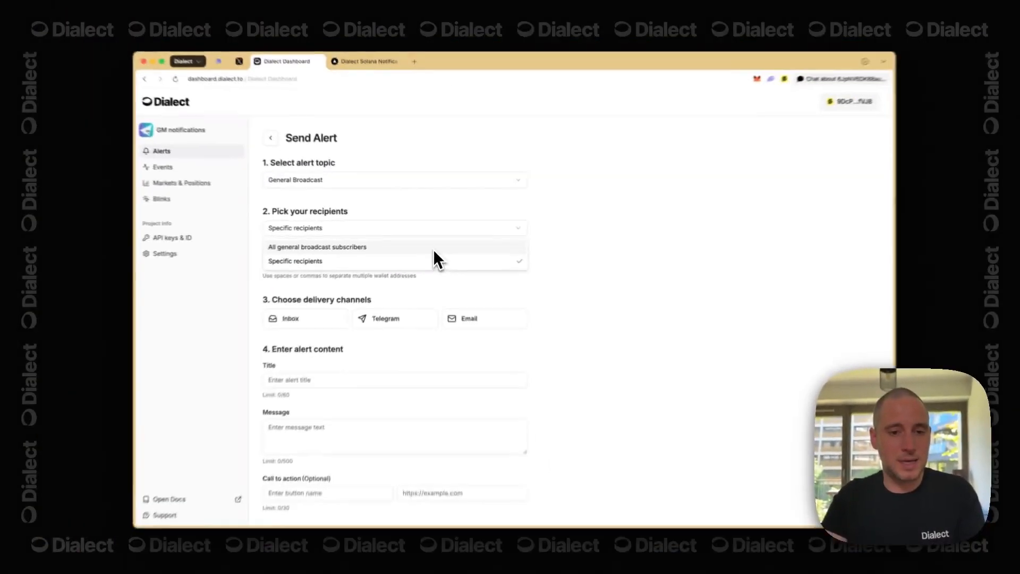
click(468, 267)
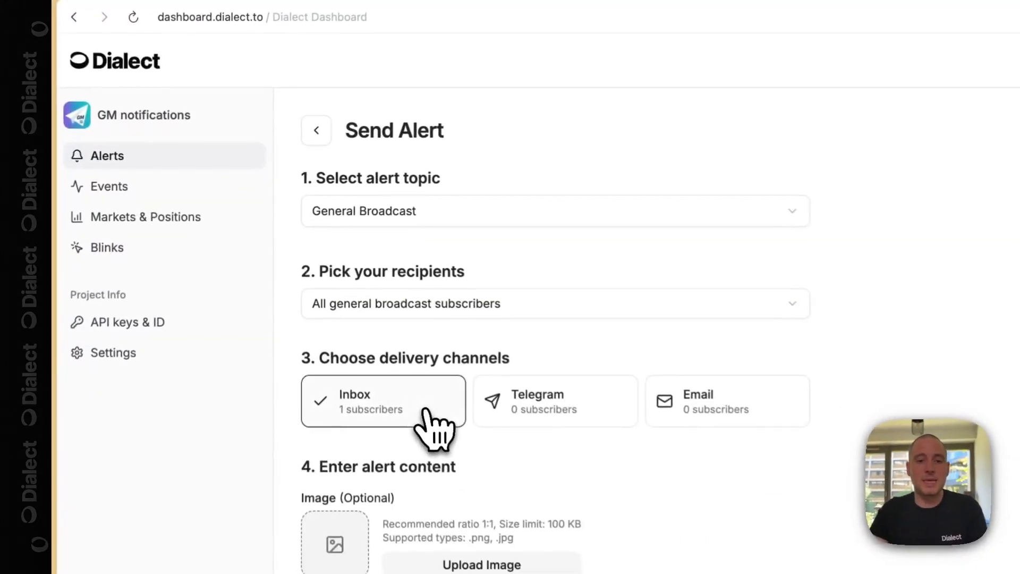
- Select the Inbox card as the alert's delivery channel
click(325, 287)
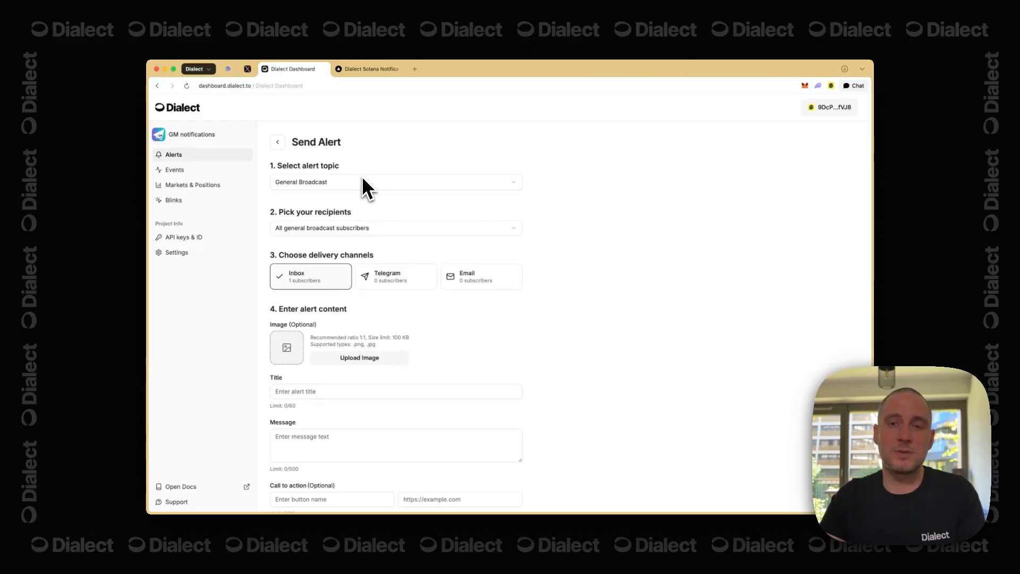
scroll(396, 286, down, 2)
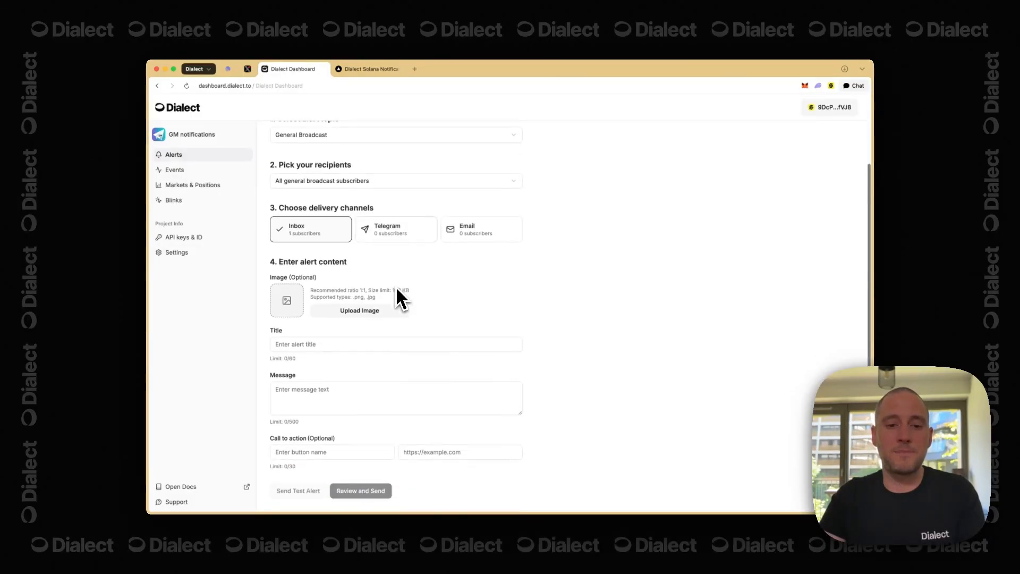
- Title the alert 'GM' and write the message announcing the first GM from the GM app
click(417, 346)
text(G)
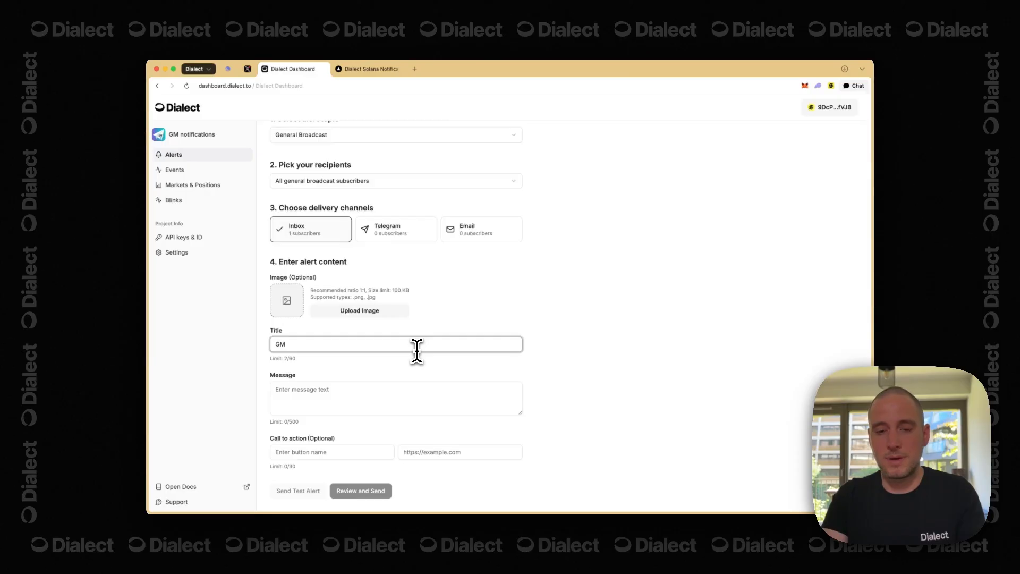
text(M)
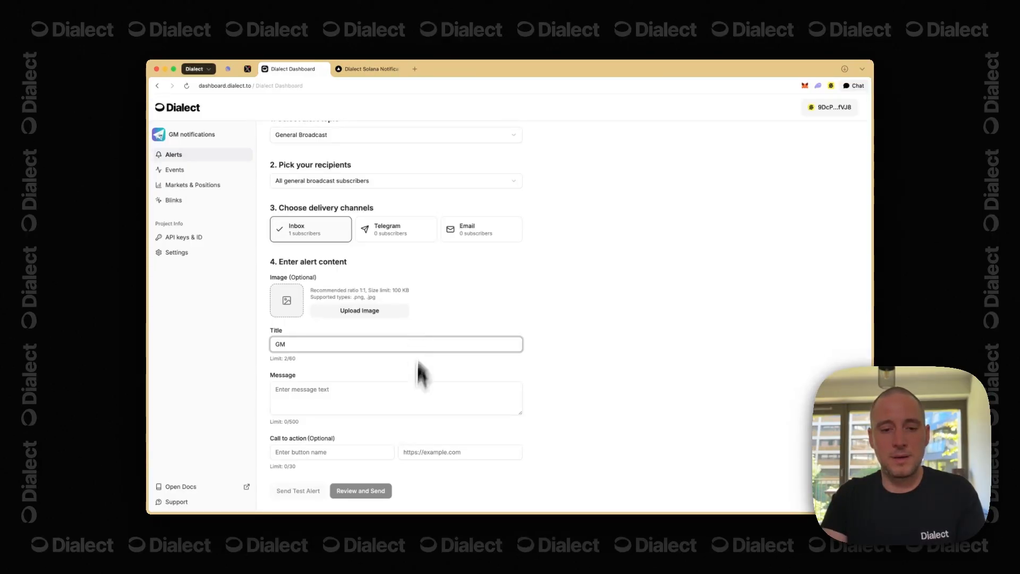
click(414, 394)
text(This is the first GM from my amazing GM app, stay tuned for more GMs :))
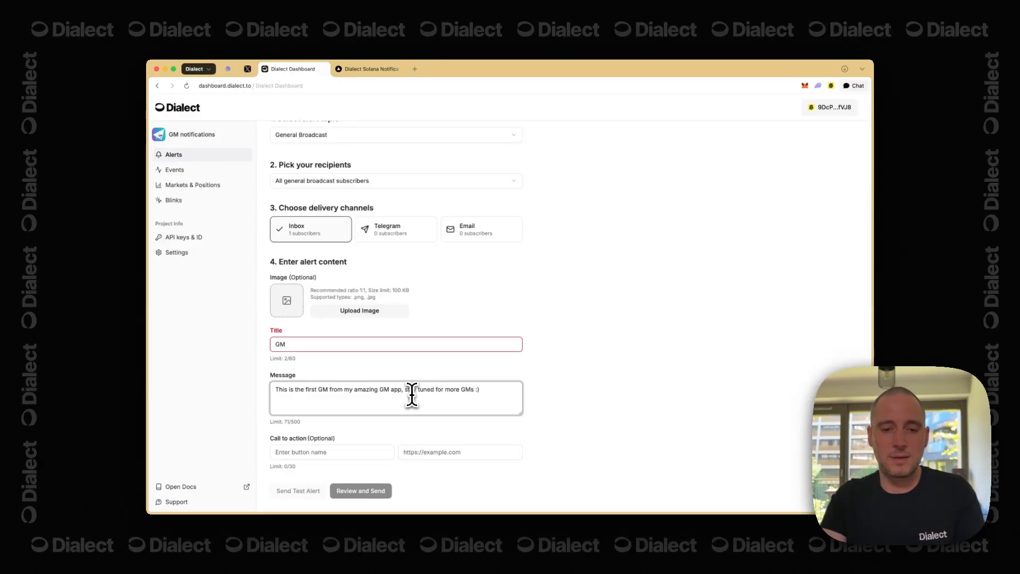
- Insert the 👋 waving hand emoji after GM in the title via Raycast's emoji search
click(421, 340)
key(alt+space)
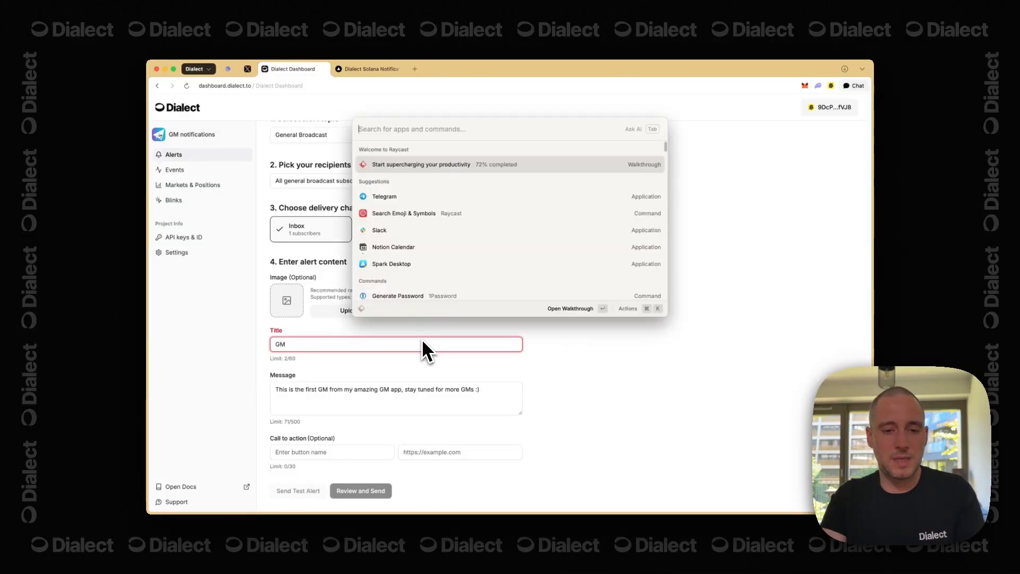
text(emoji)
key(Return)
text(ew)
key(BackSpace)
key(BackSpace)
text(wa)
key(Return)
key(Left)
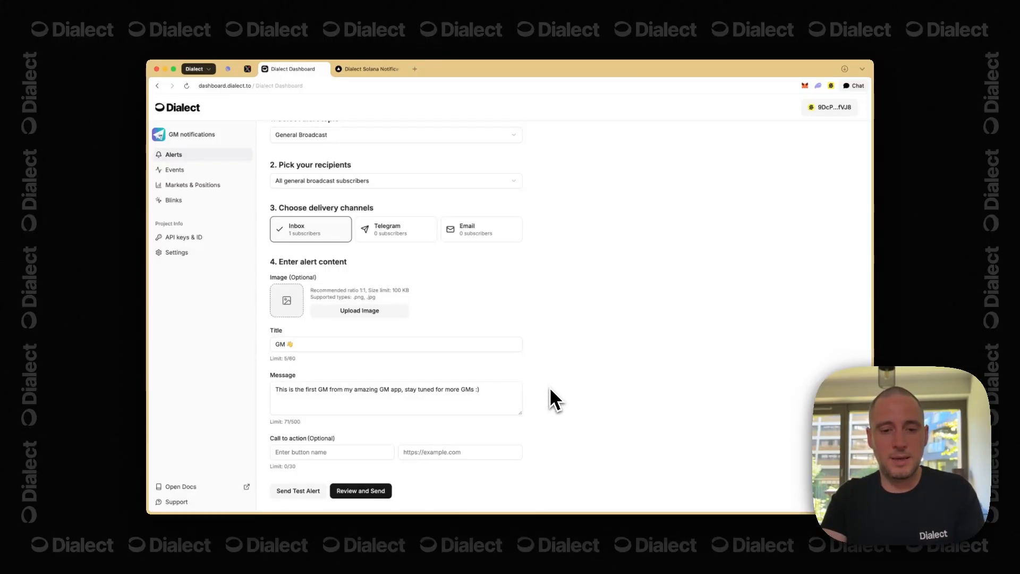
click(362, 452)
text(Check out our alerts)
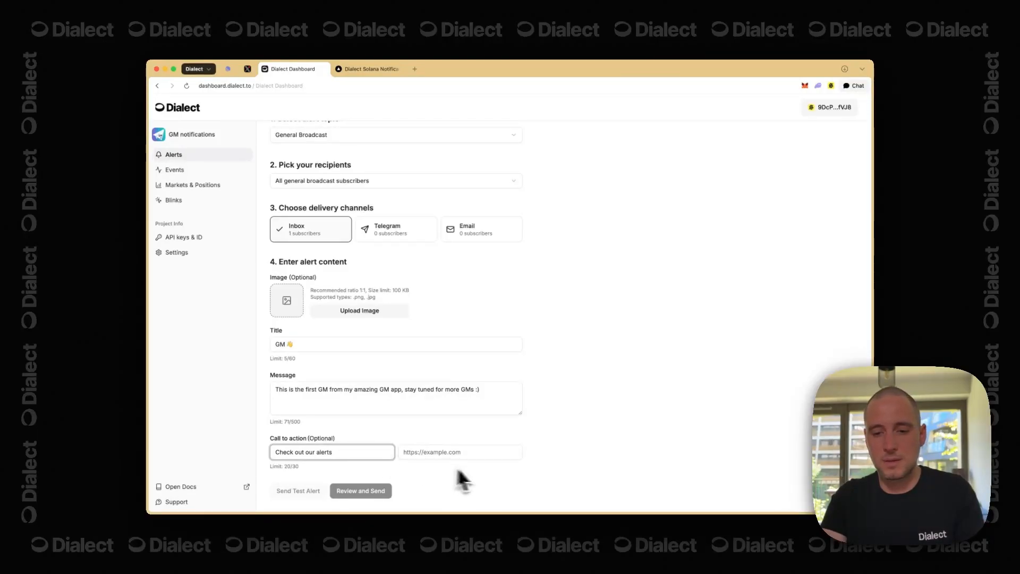
click(518, 452)
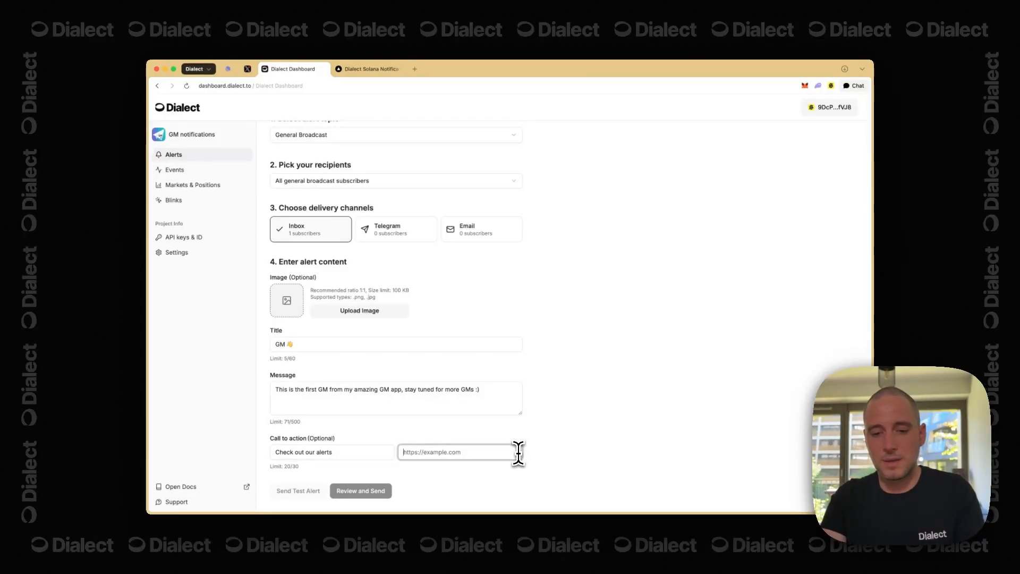
text(https://dial)
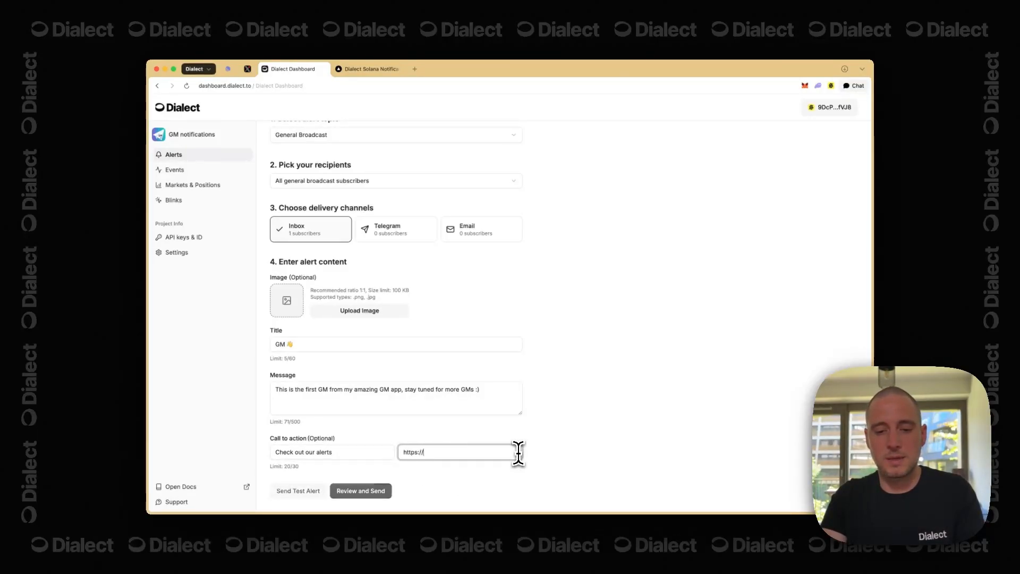
key(BackSpace)
text(ocs.dialect.to/alerts)
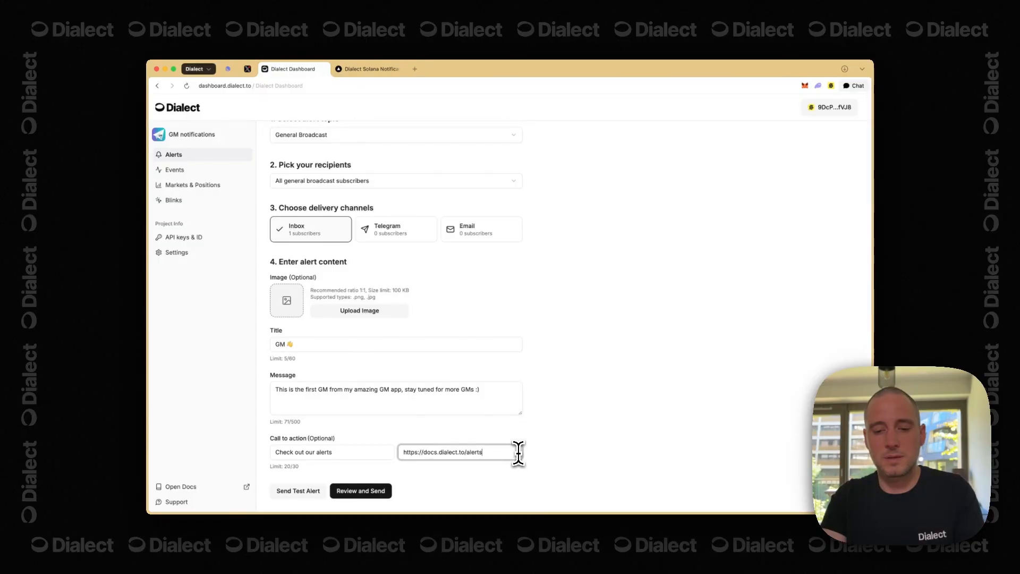
- Open the docs.dialect.to/alerts page in a new tab, then return to the alert composer
key(super+t)
text(alerst)
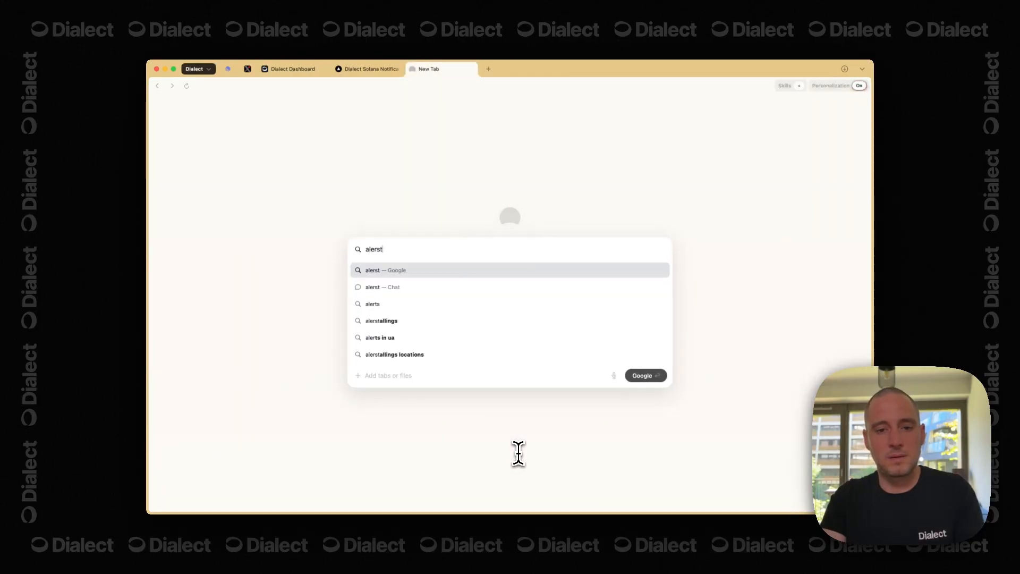
key(BackSpace)
key(BackSpace)
key(BackSpace)
key(BackSpace)
key(BackSpace)
text(doc)
key(Right)
text(/al)
key(Return)
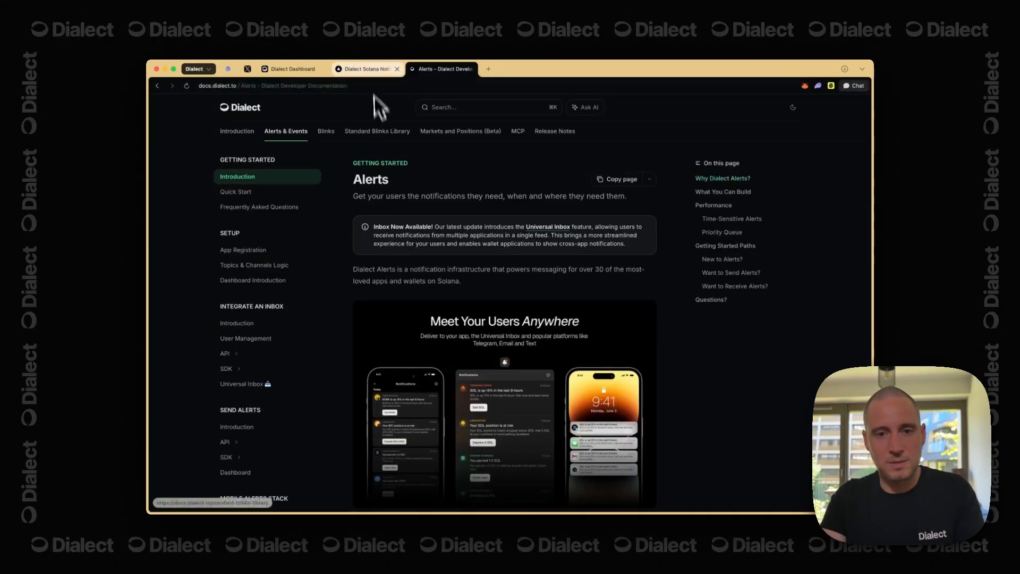
click(371, 69)
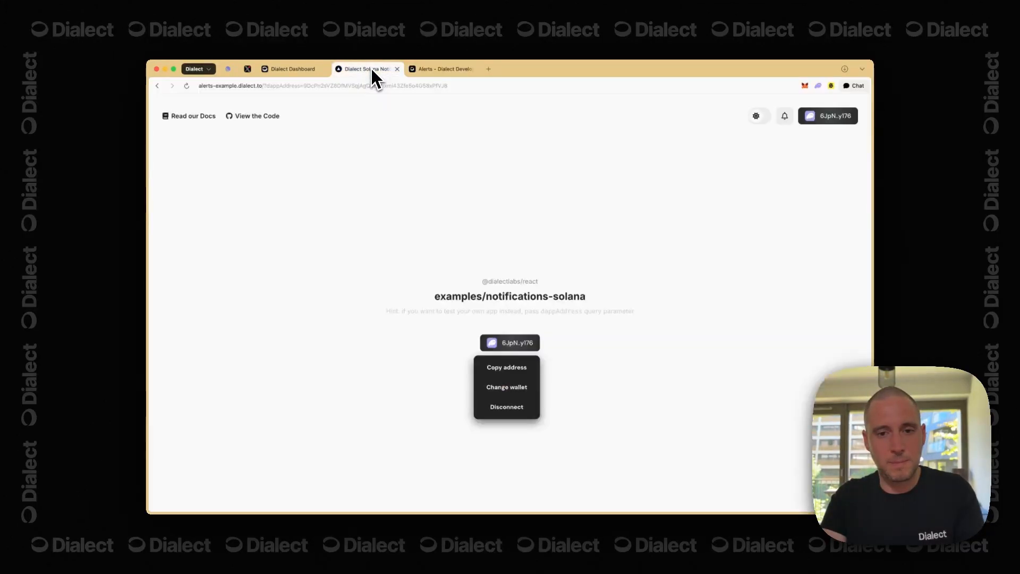
click(292, 74)
click(537, 308)
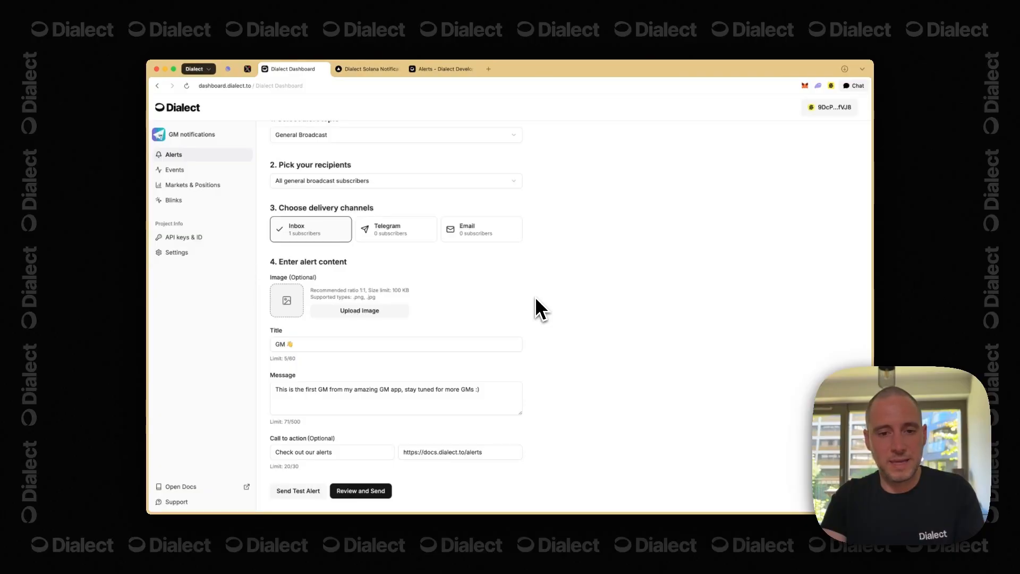
- Upload logo.jpg from Downloads as the alert image, then open and close Send Test Alert without sending
scroll(536, 299, up, 2)
scroll(535, 300, down, 2)
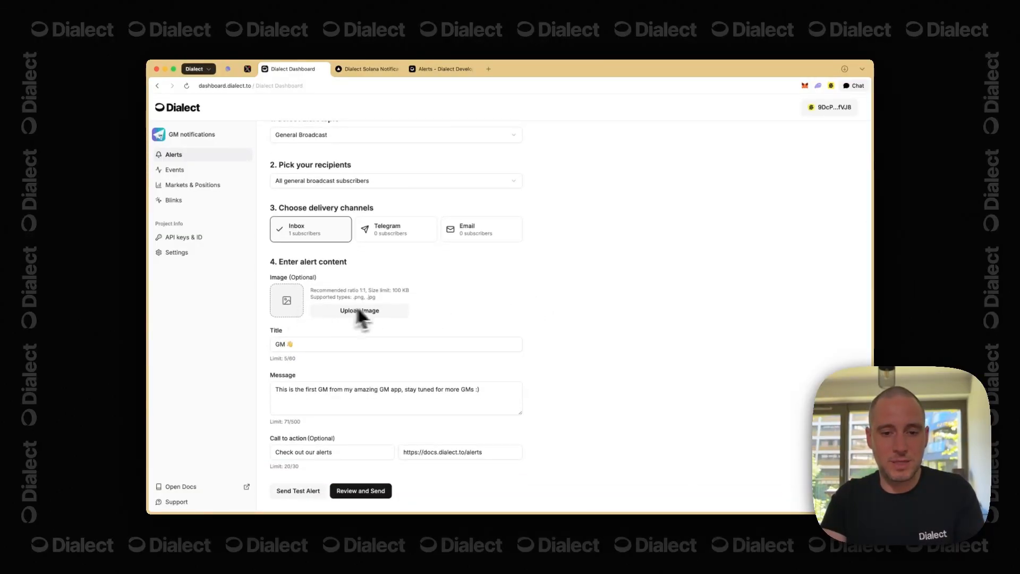
click(369, 311)
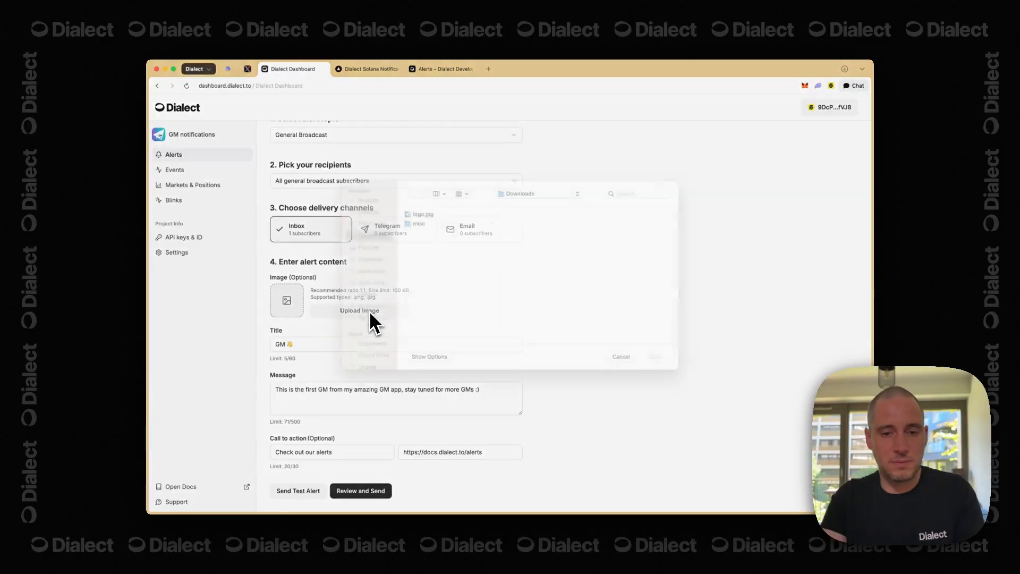
click(458, 227)
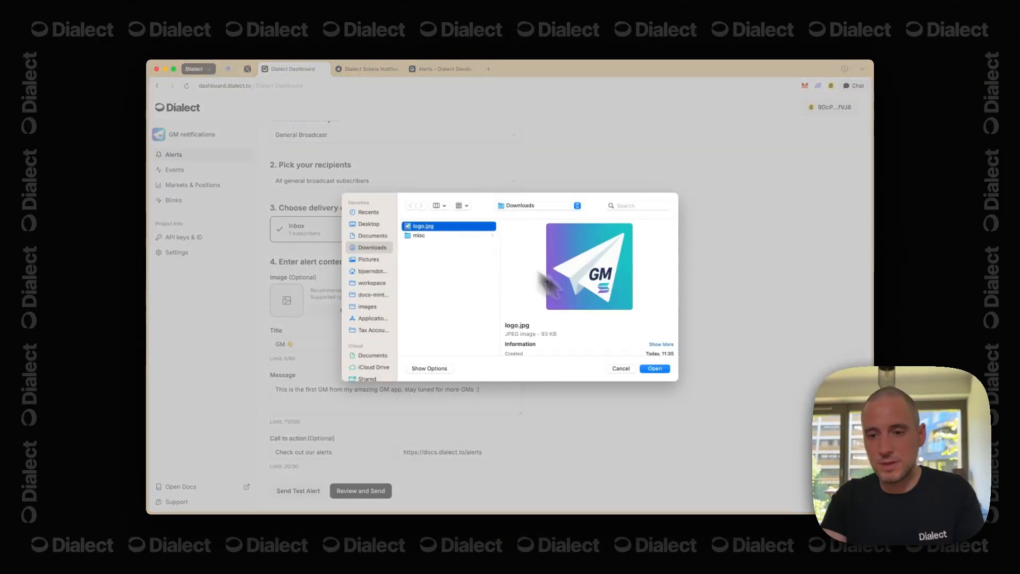
click(656, 369)
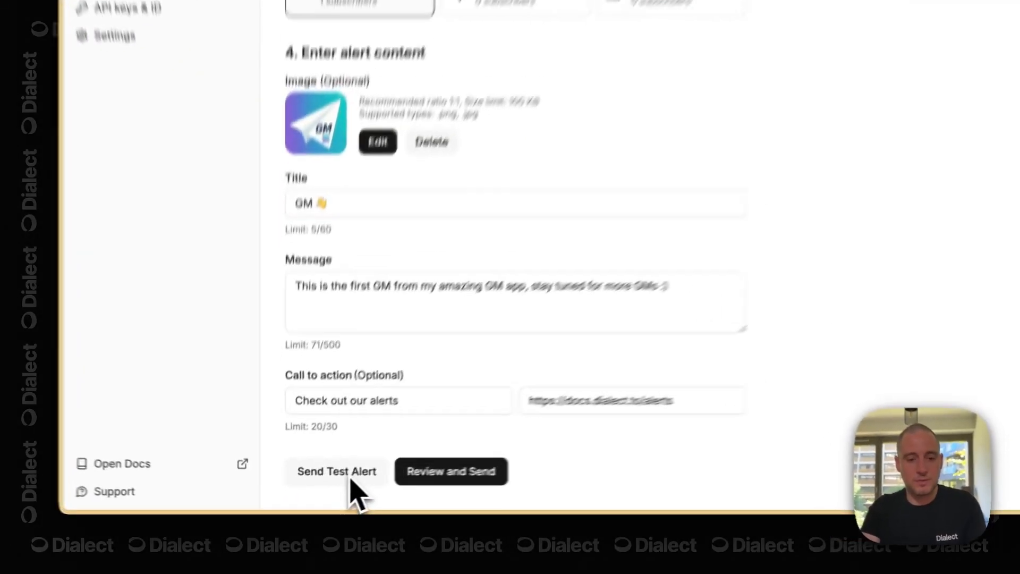
click(304, 493)
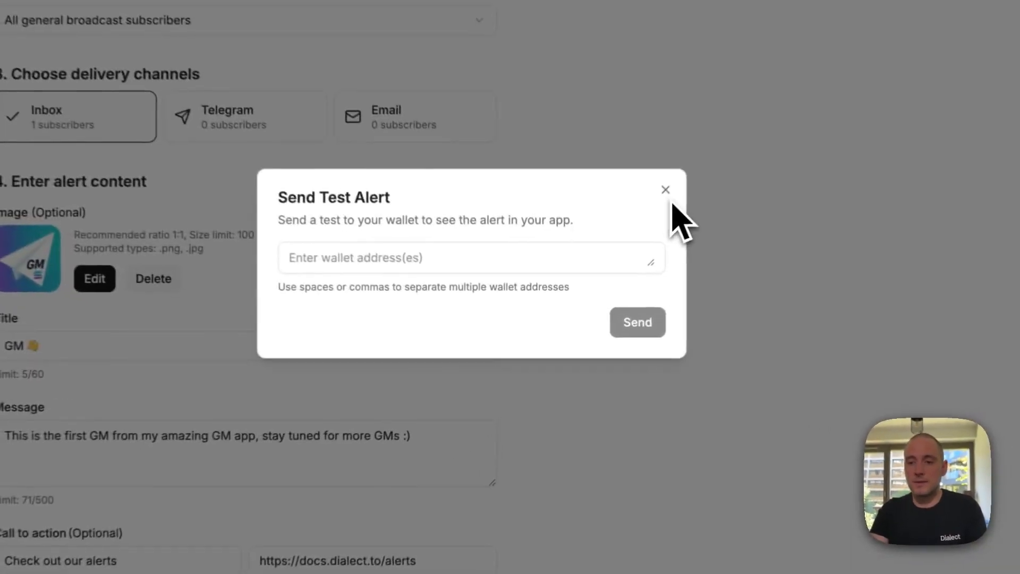
click(608, 266)
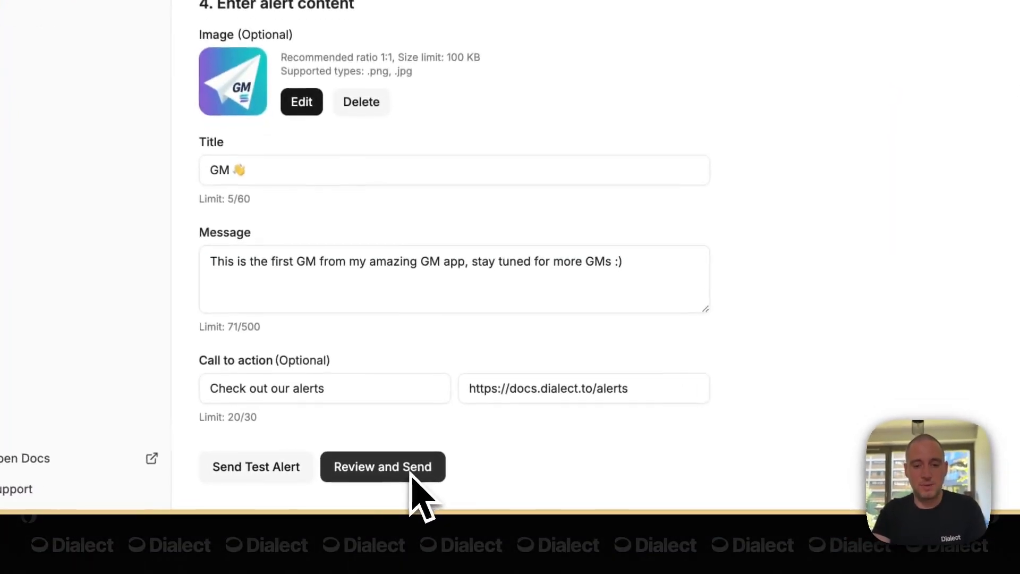
- Review the GM 👋 alert summary and confirm sending it to General Broadcast inbox subscribers
click(374, 491)
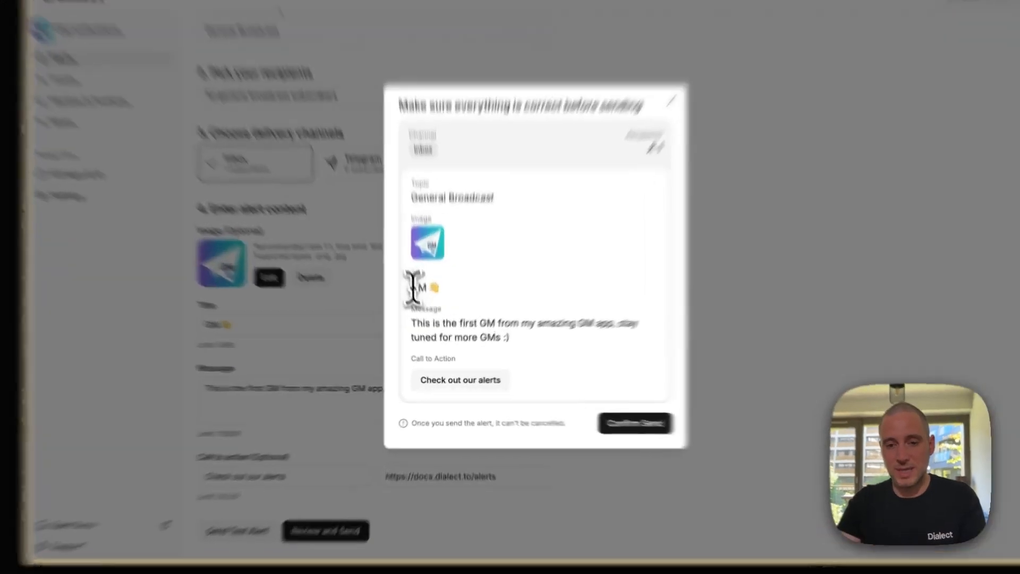
drag(421, 317, 443, 319)
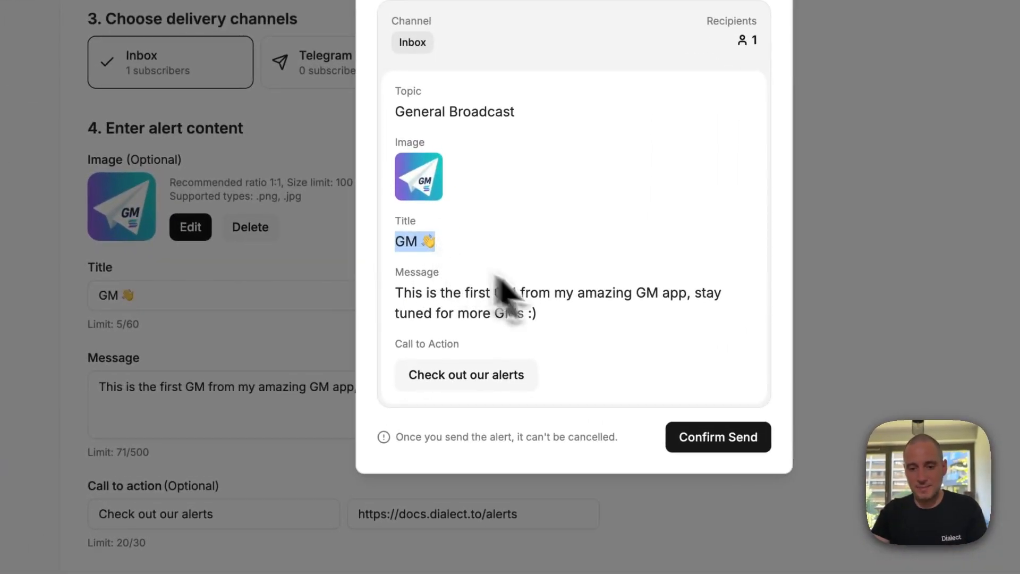
click(588, 335)
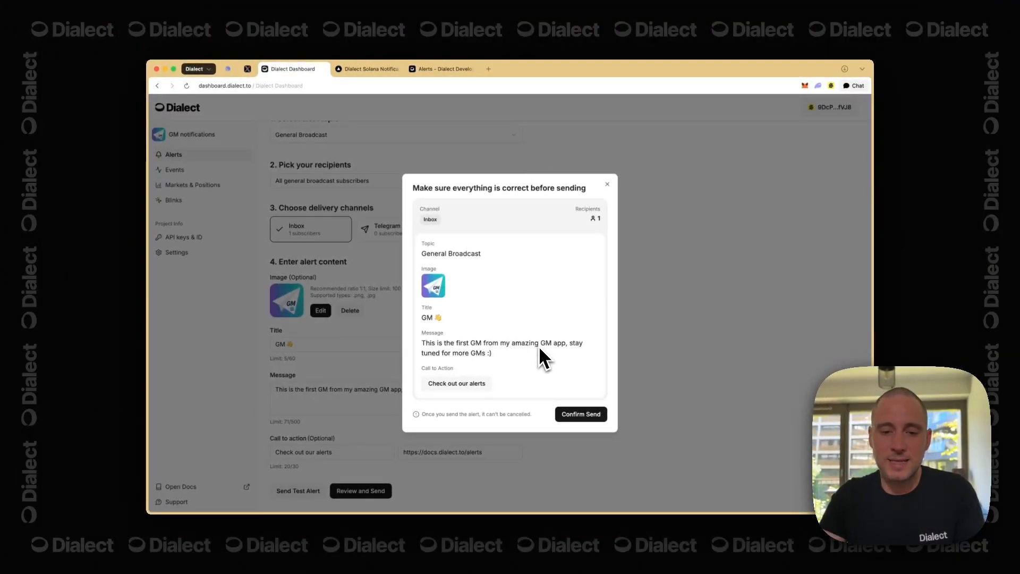
mouse_move(488, 386)
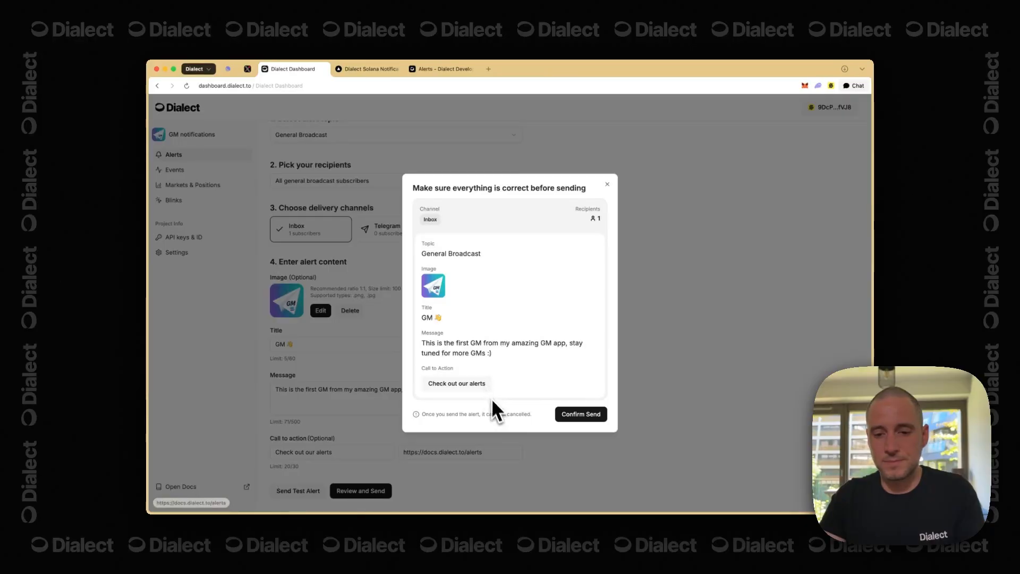
click(584, 415)
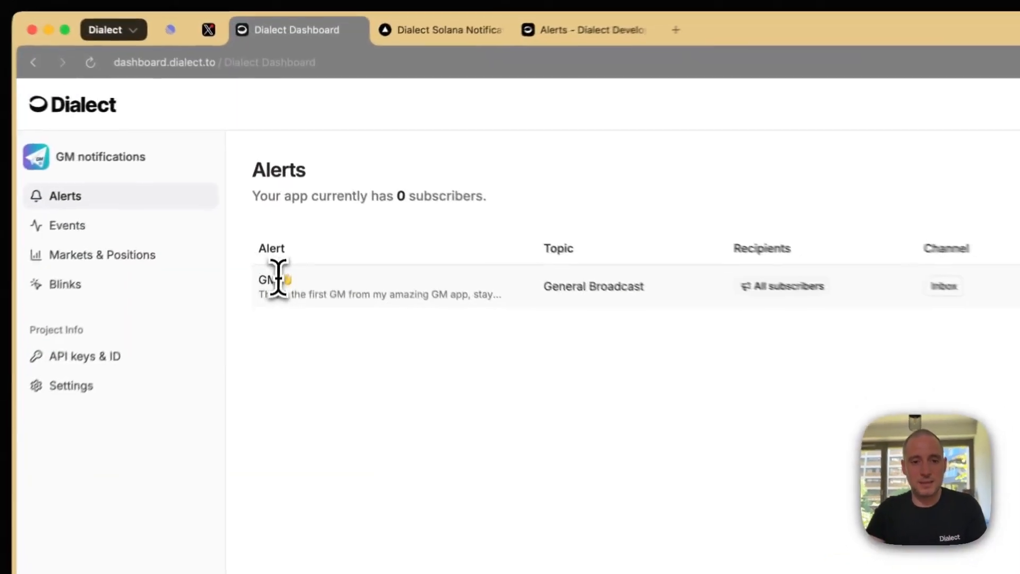
drag(279, 197, 297, 198)
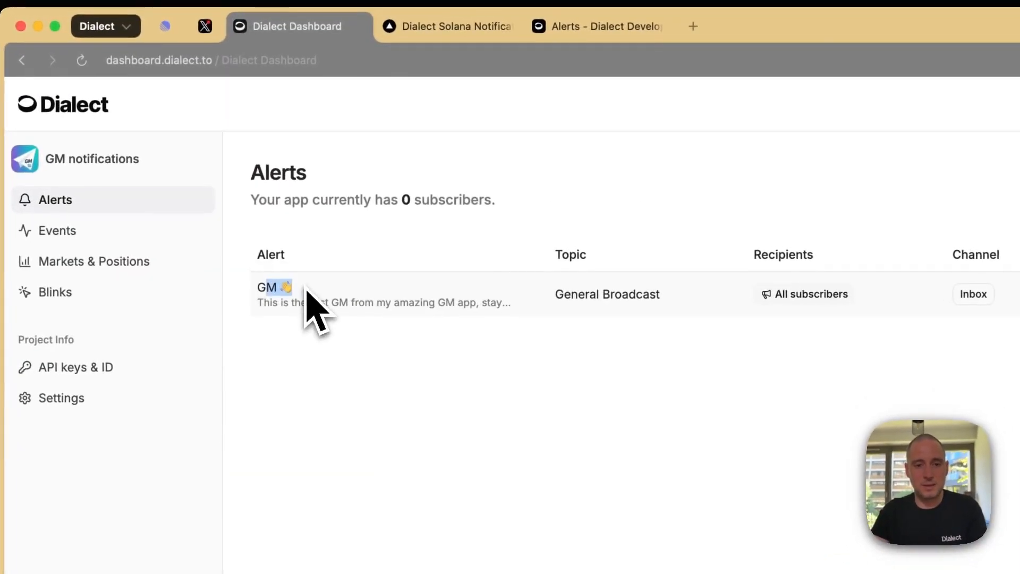
drag(562, 295, 643, 296)
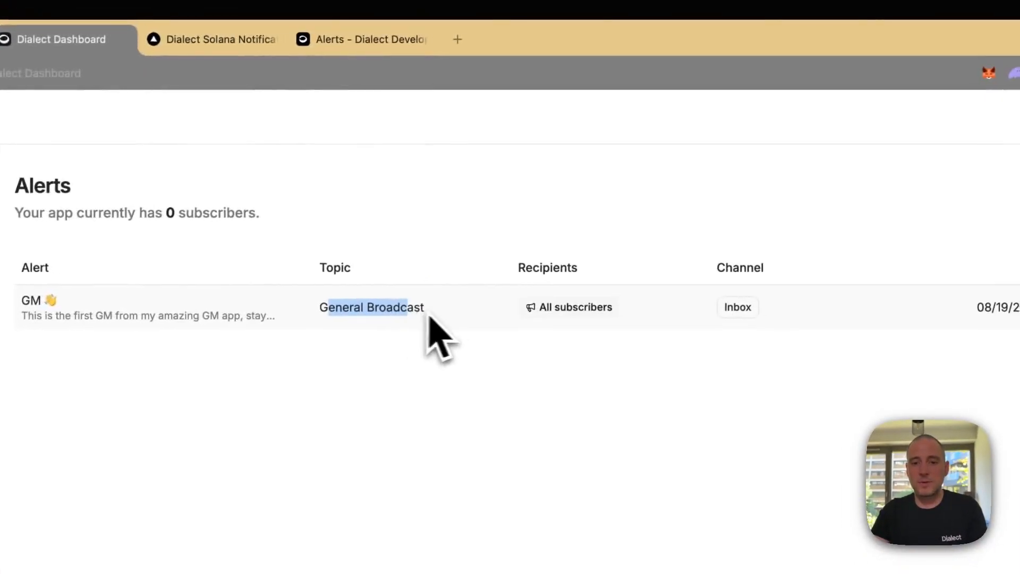
click(458, 317)
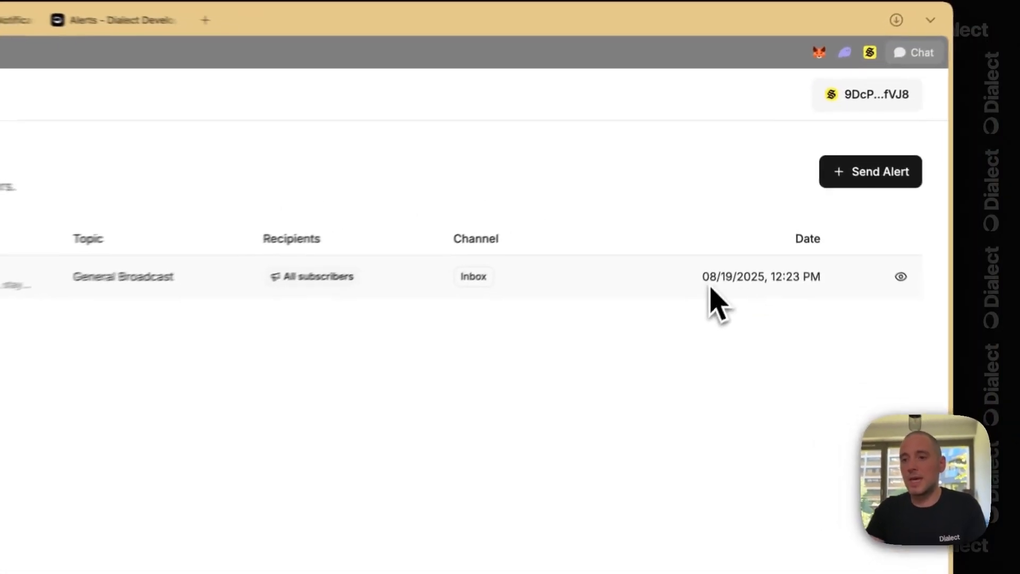
drag(702, 280, 827, 289)
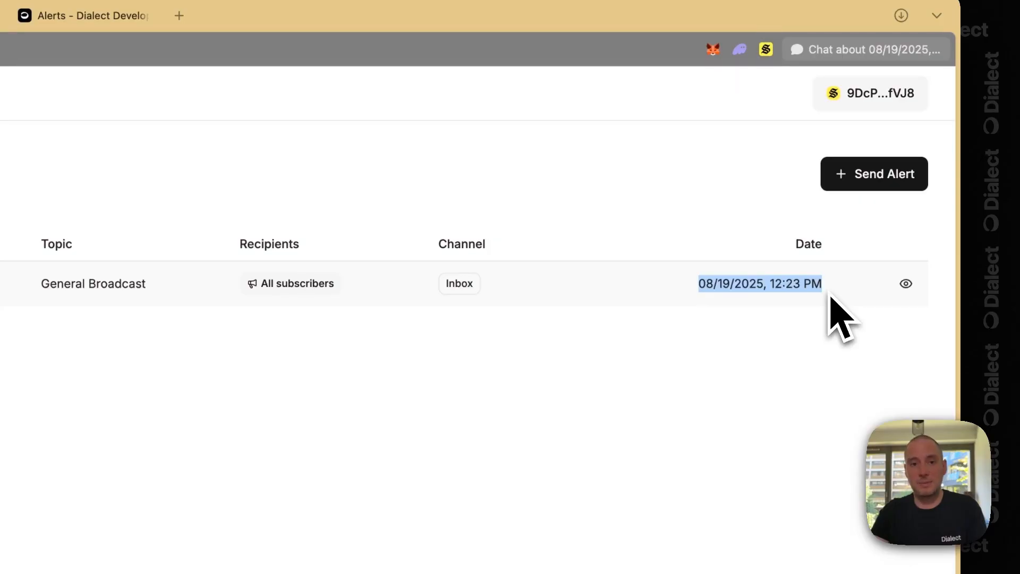
click(831, 298)
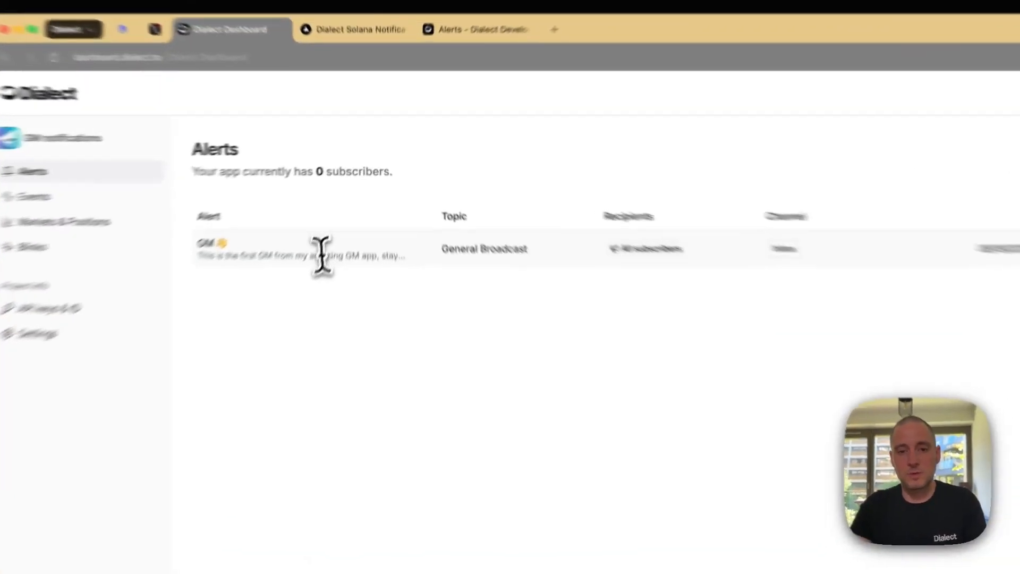
drag(321, 255, 437, 272)
click(438, 272)
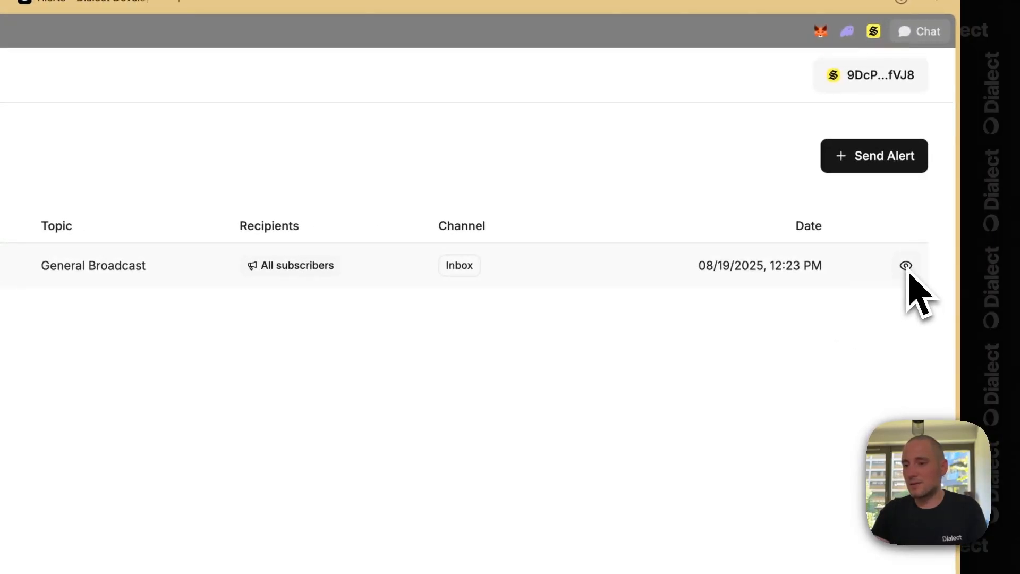
click(907, 267)
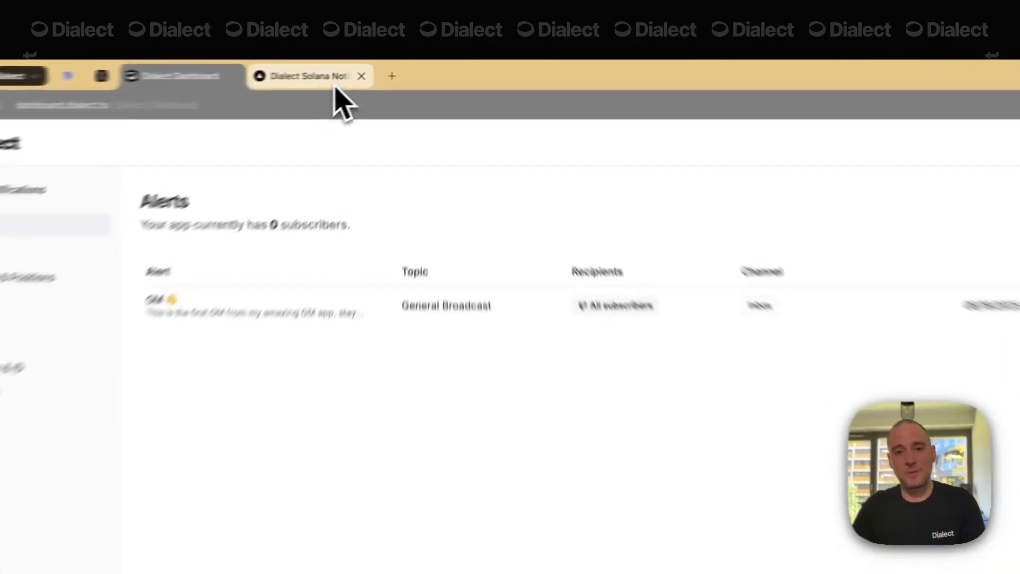
- In the notifications example app, find the GM 👋 notification in the inbox and follow 'Check out our alerts'
click(336, 85)
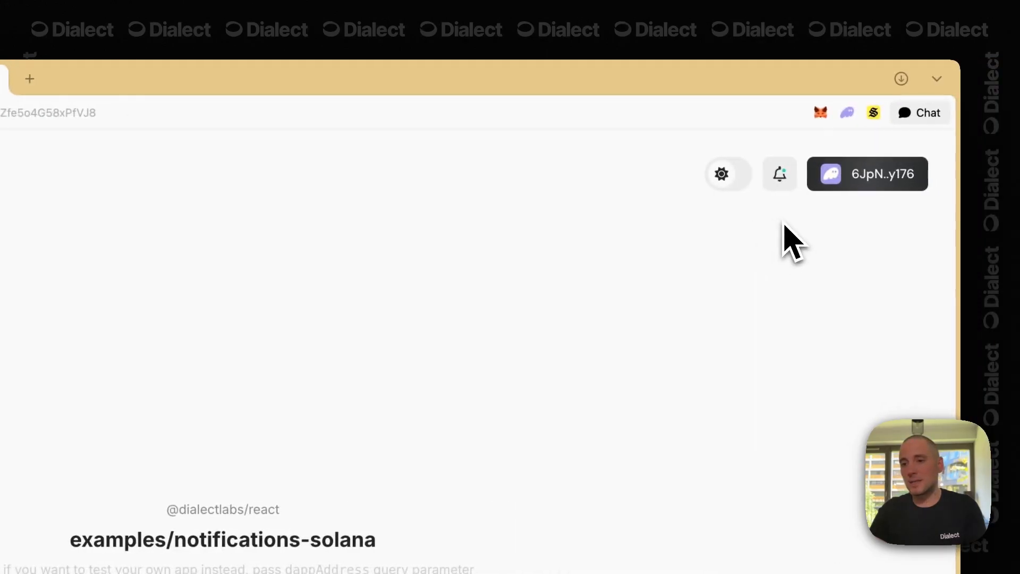
click(788, 186)
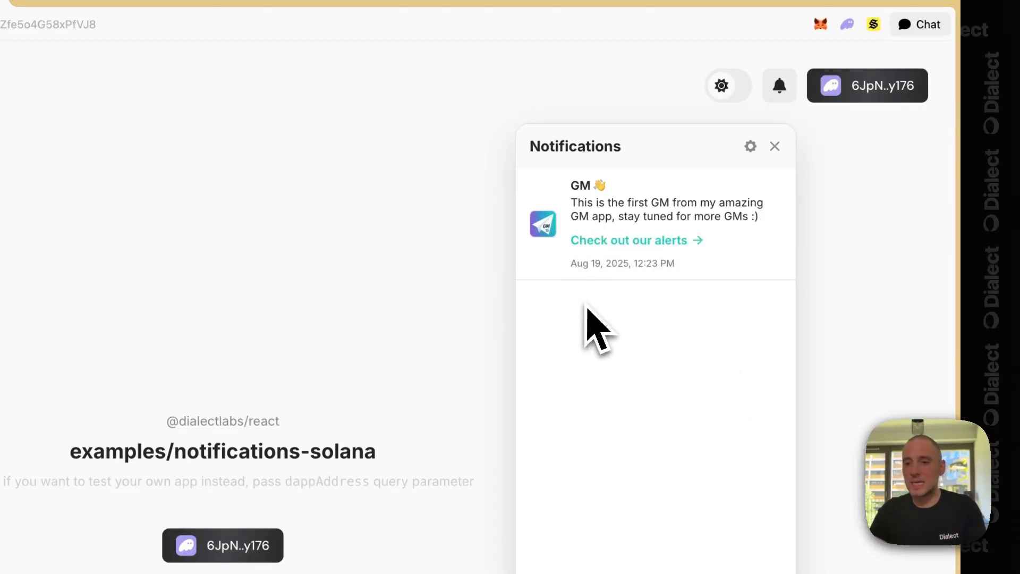
click(657, 241)
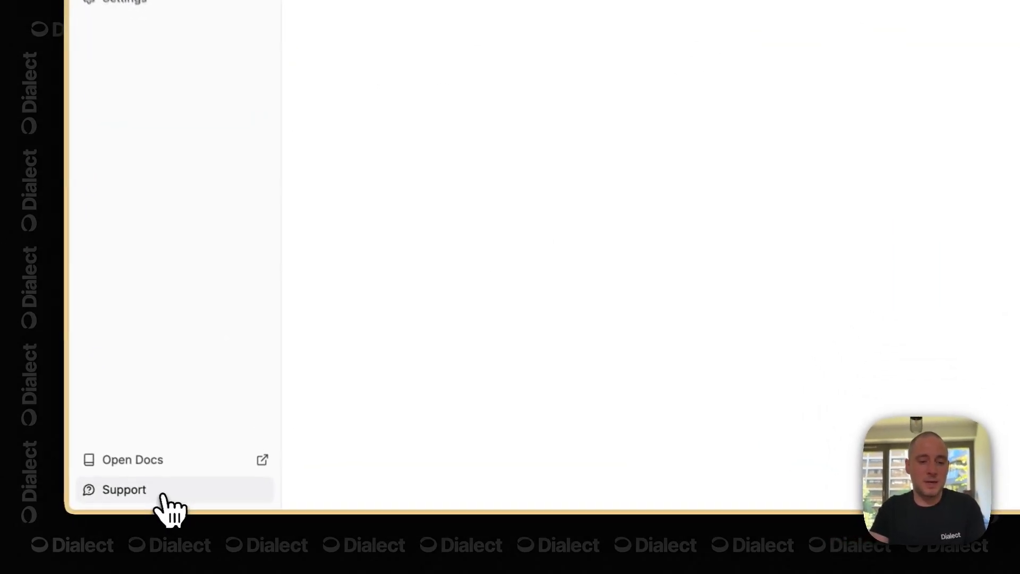
- Open the Typeform support form from the sidebar's Support link
click(163, 497)
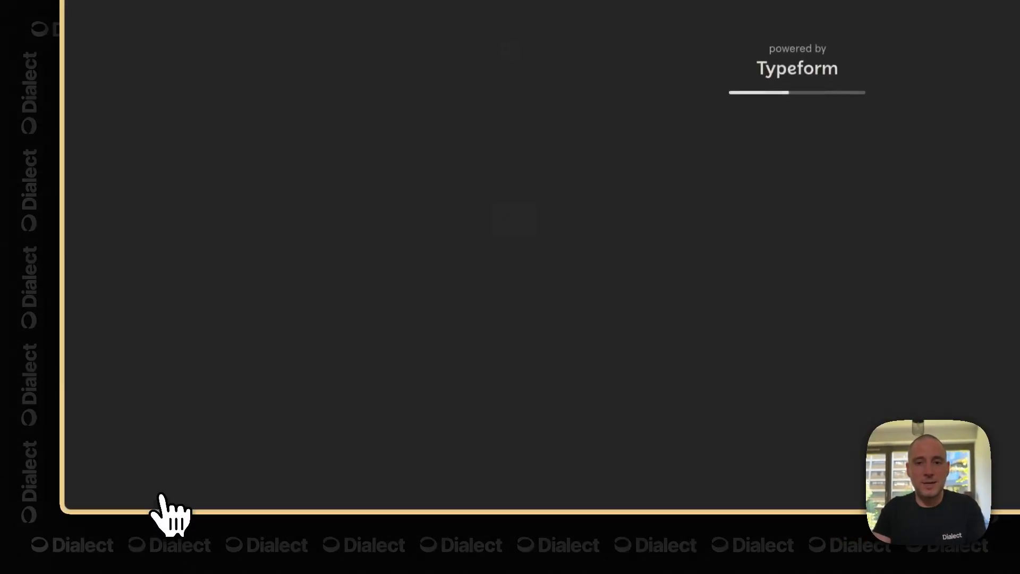